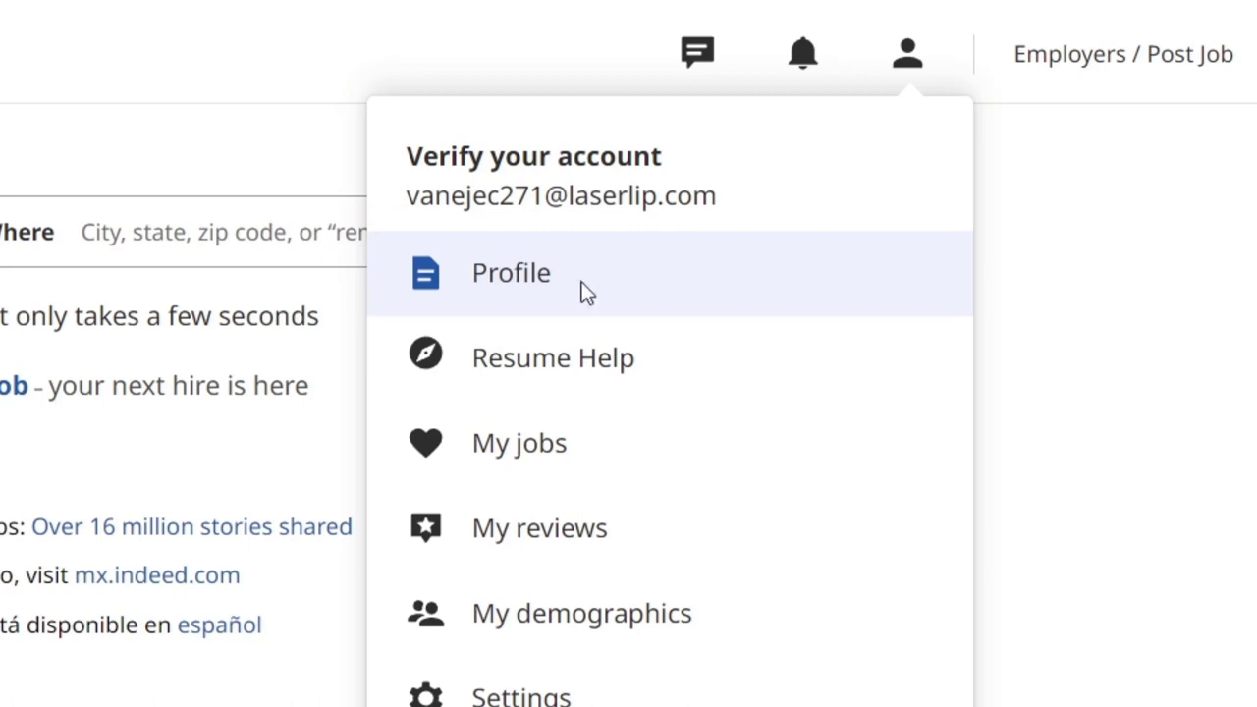
- Try building an Indeed resume, reach the email verification prompt, and open Find jobs in a new tab
left_click(586, 292)
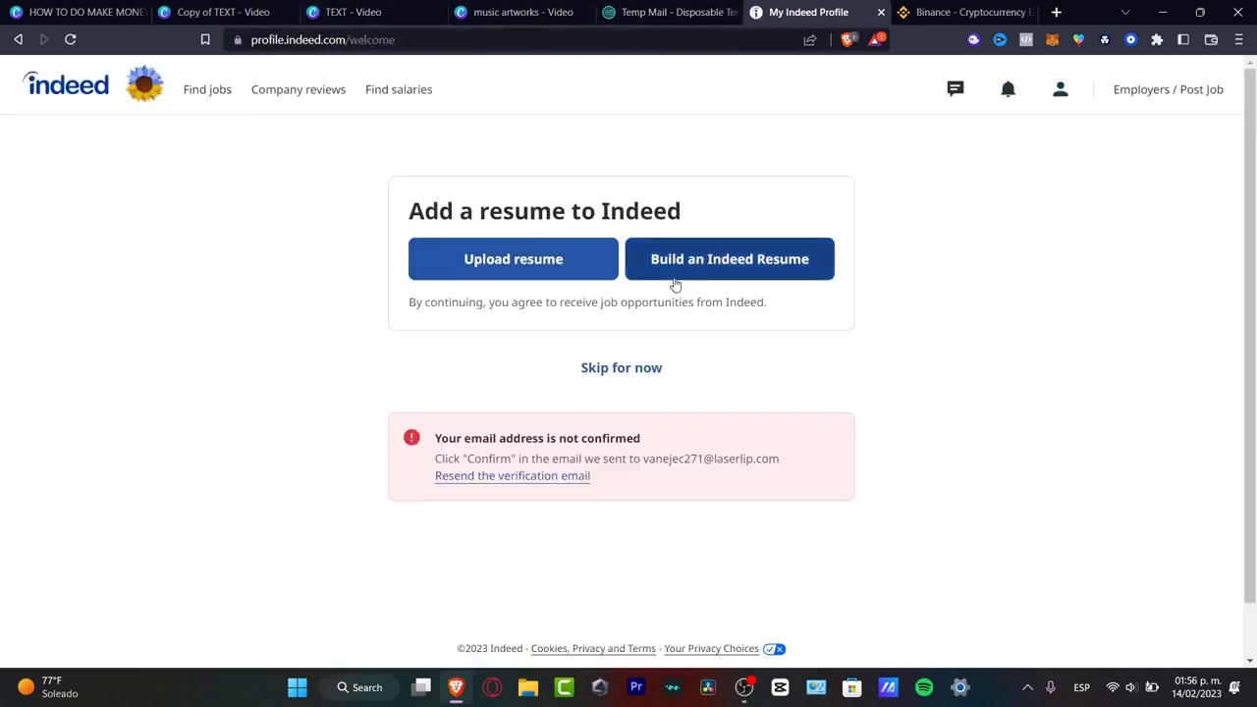
left_click(664, 274)
left_click_drag(545, 199, 681, 203)
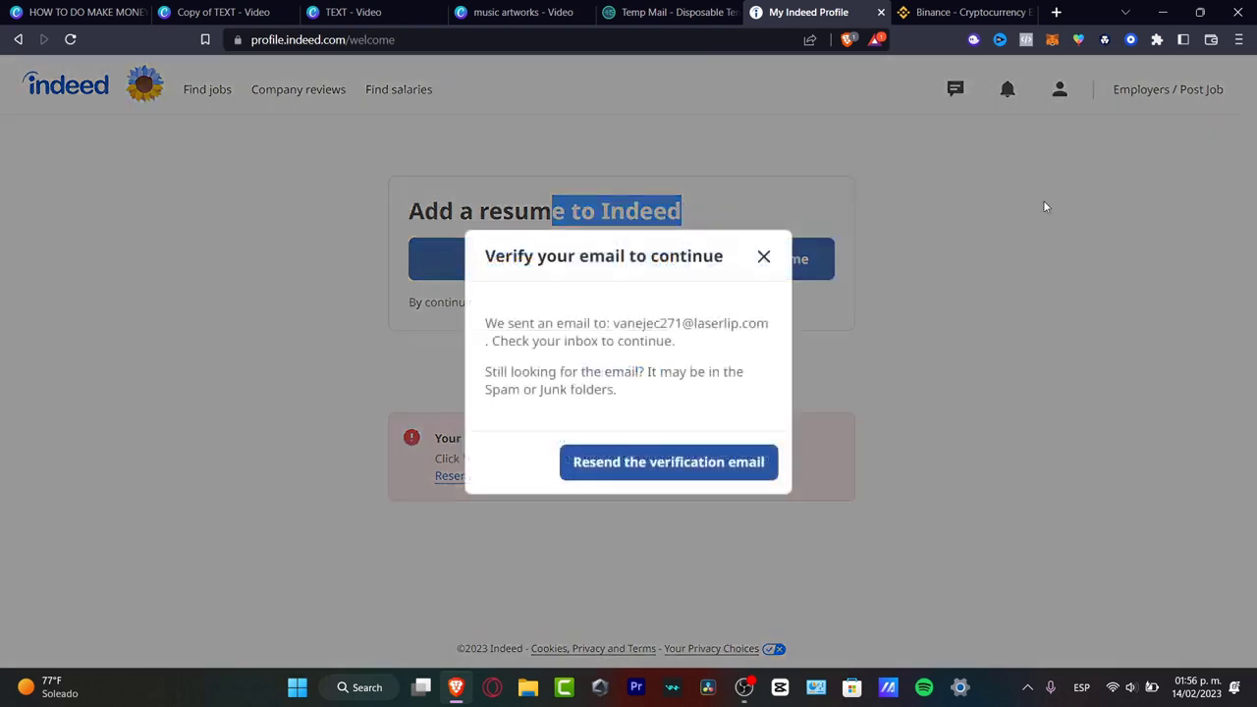
left_click(877, 239)
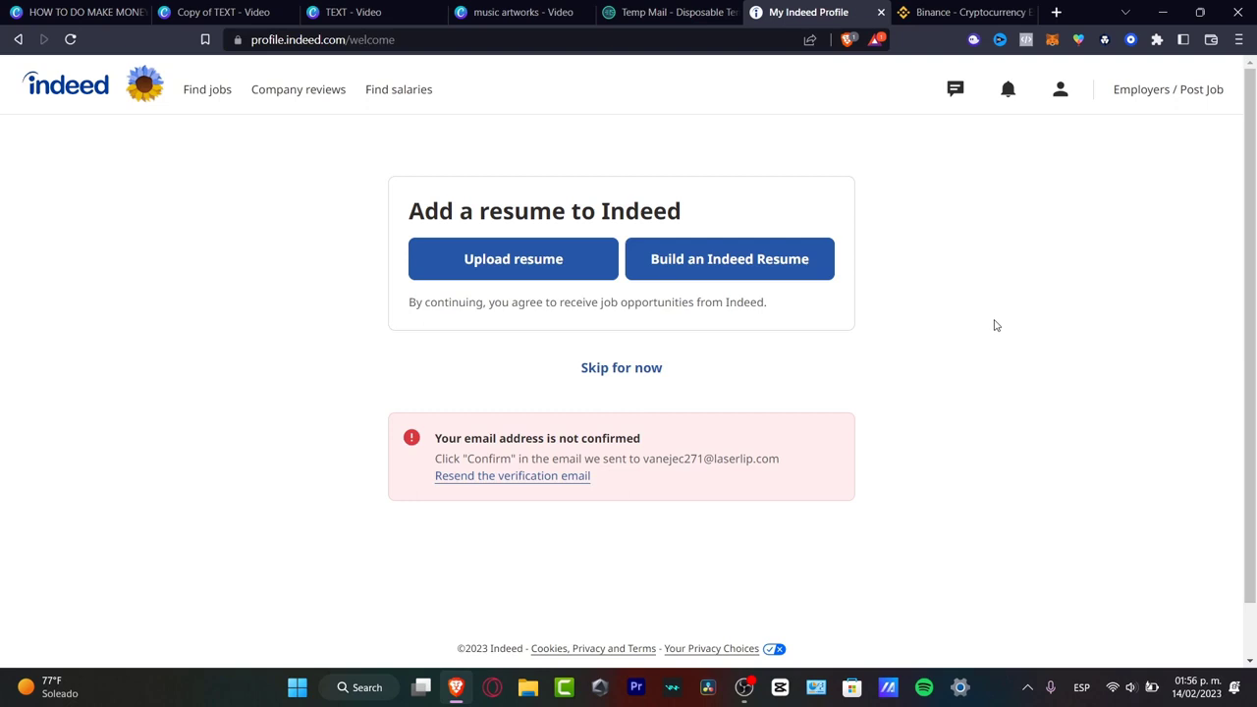
left_click(700, 263)
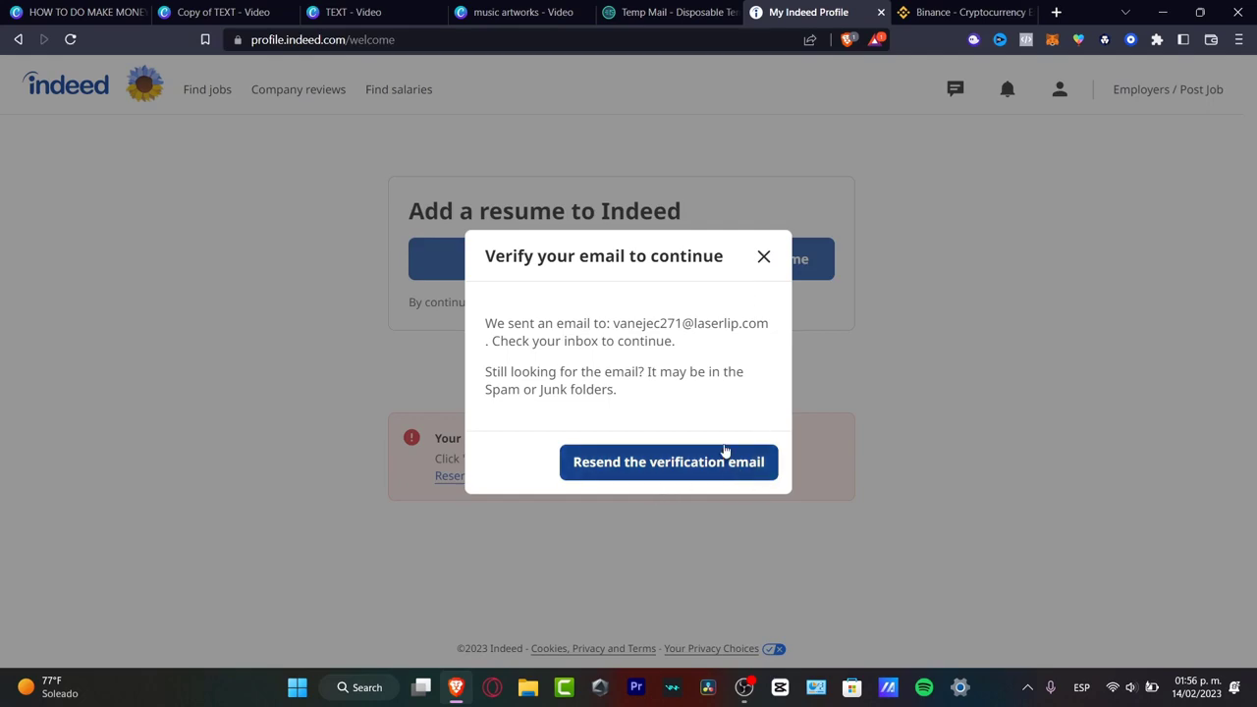
left_click(724, 451)
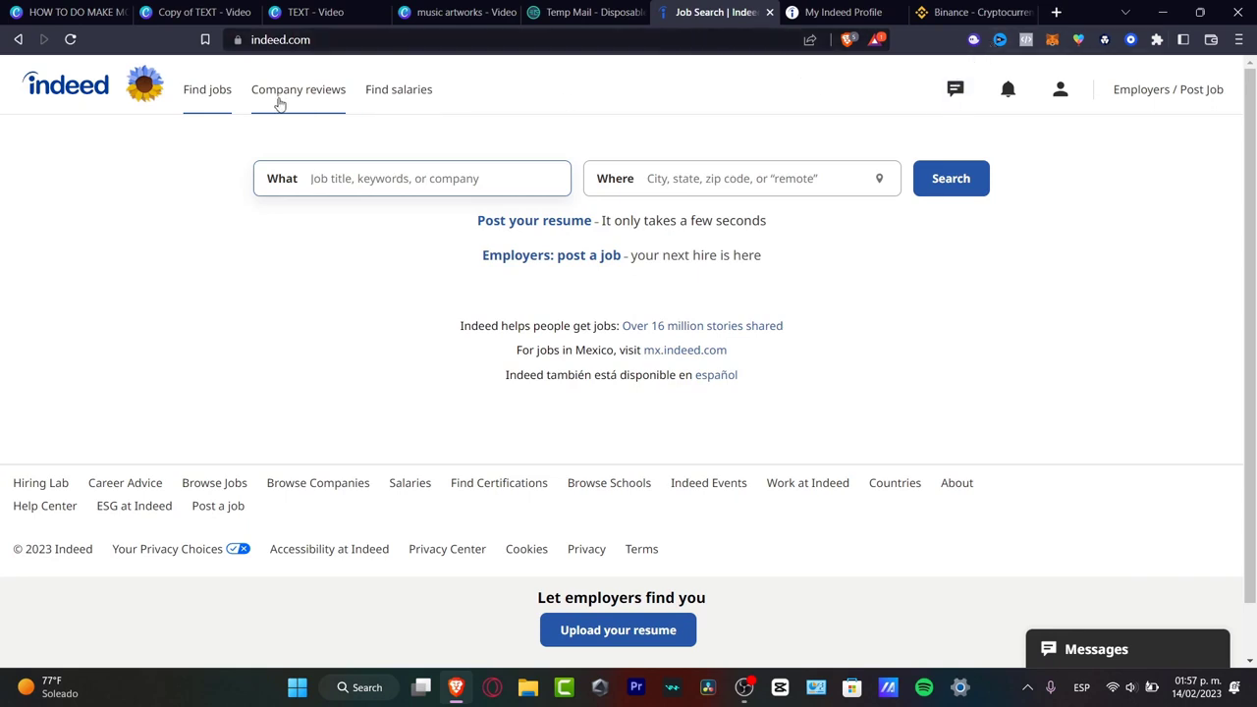
- Search for amazon jobs with Remote as the location
left_click(218, 100)
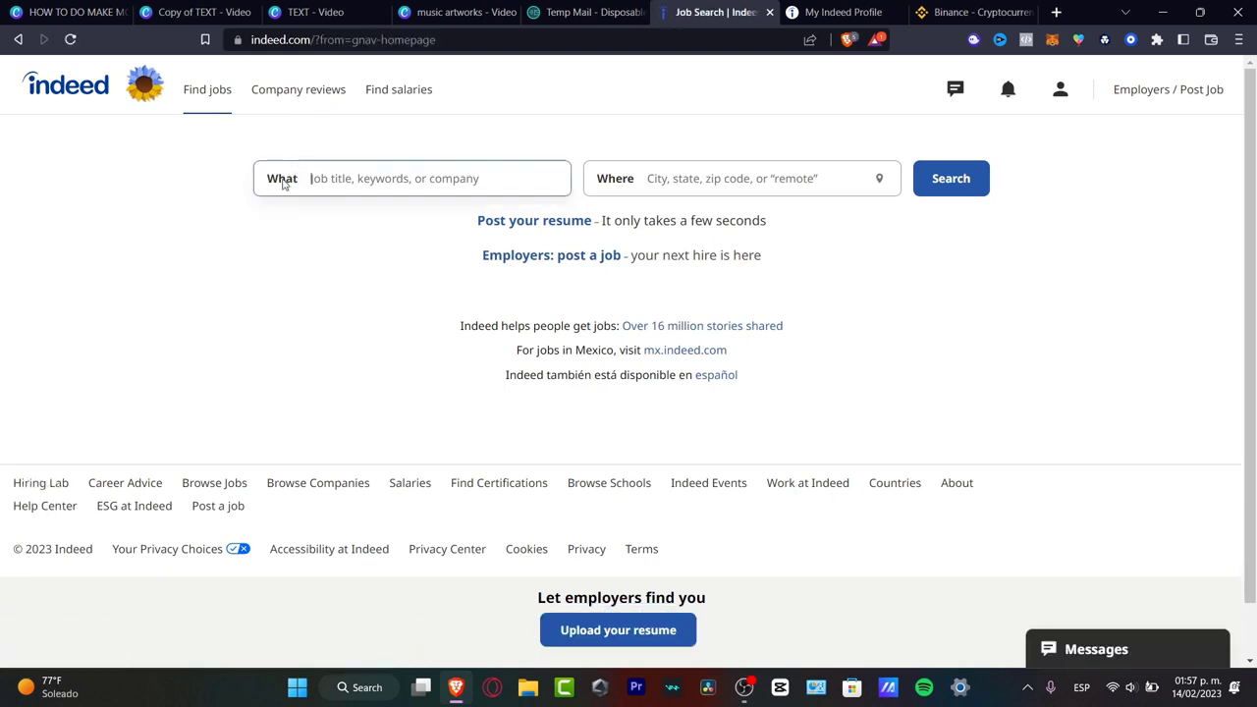
left_click(696, 182)
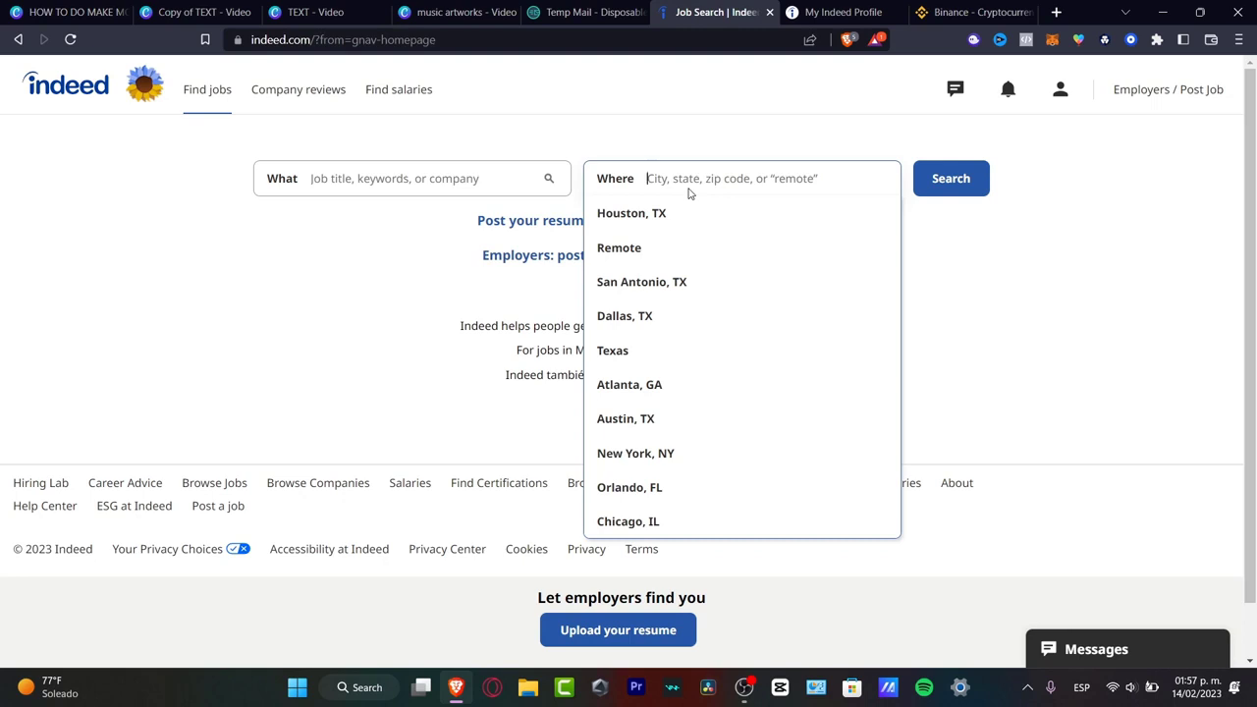
left_click(632, 254)
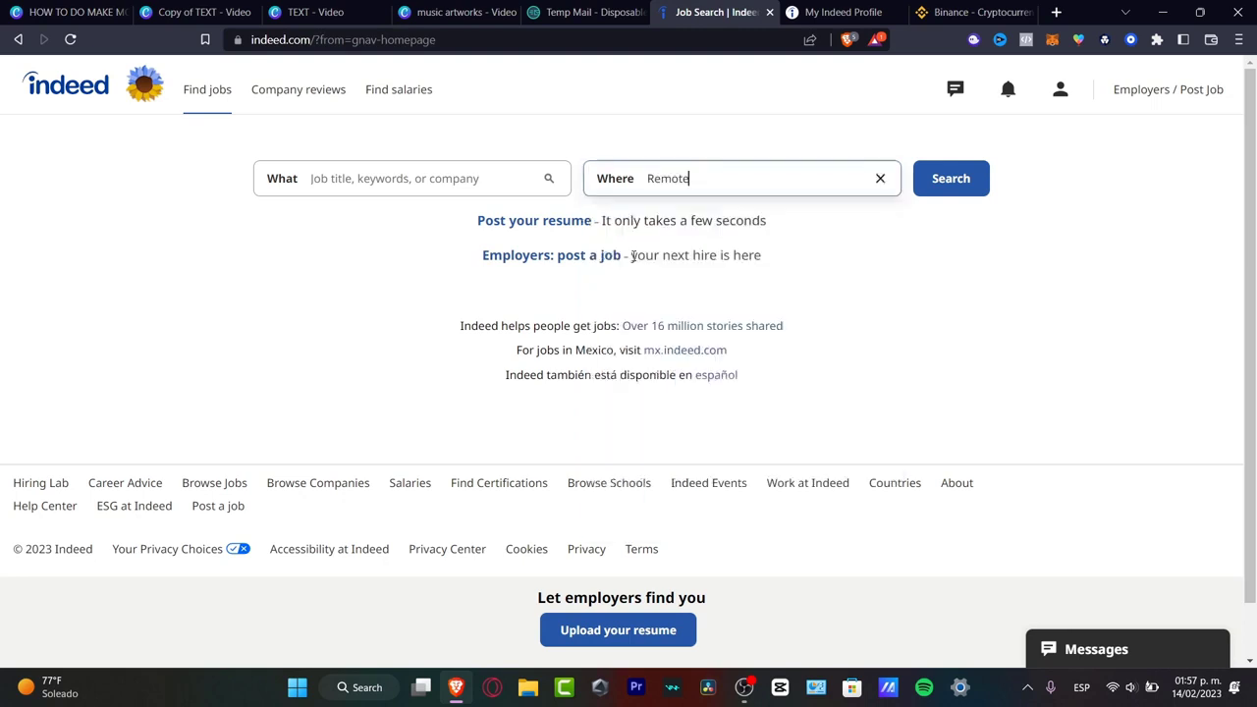
key("shift+Tab")
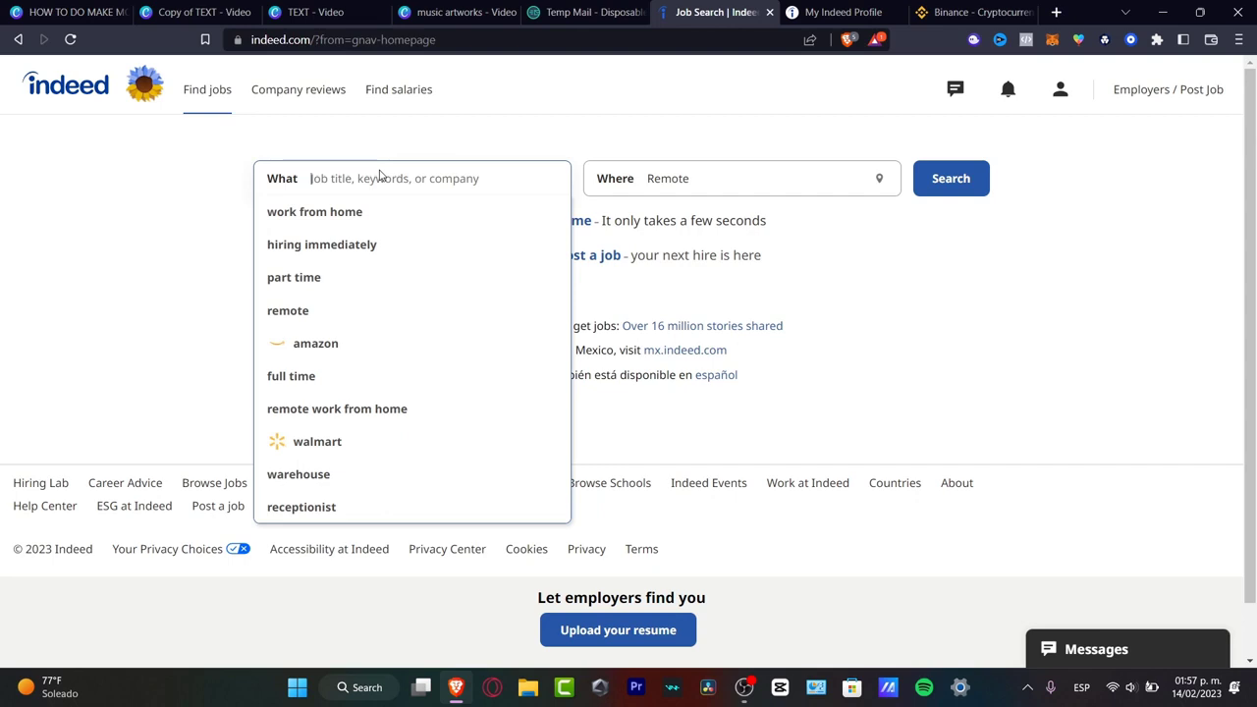
left_click(361, 347)
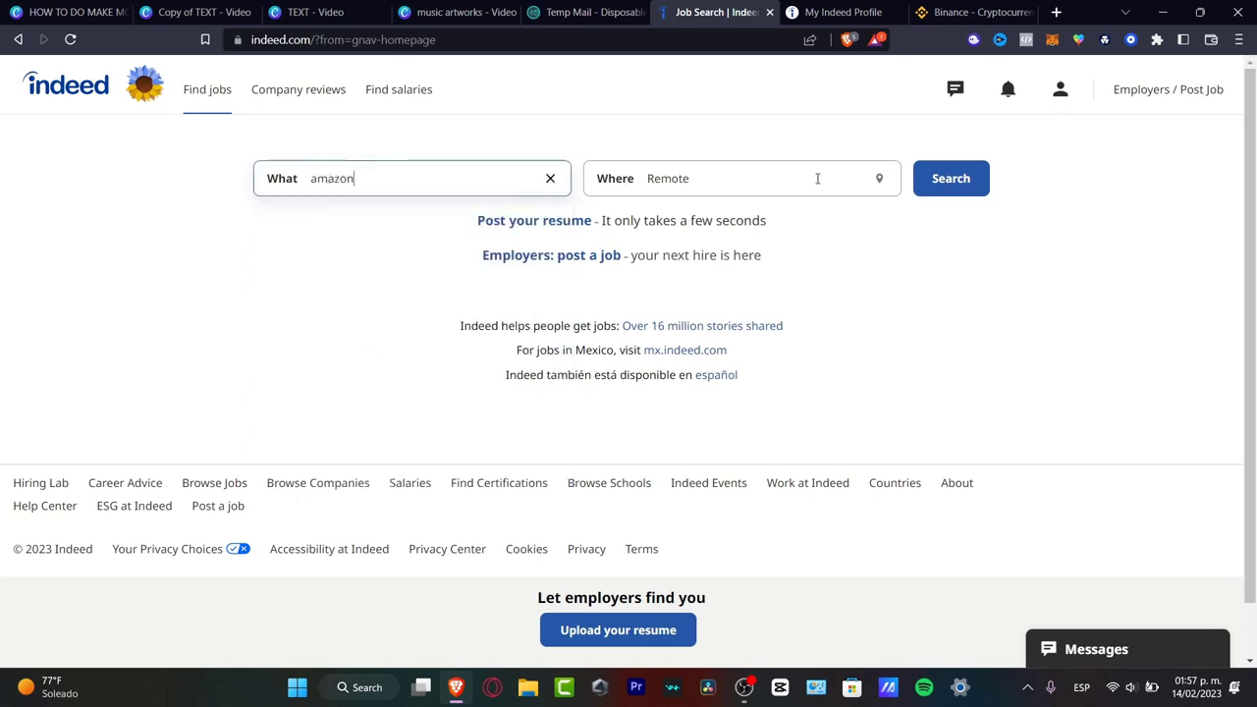
left_click(952, 183)
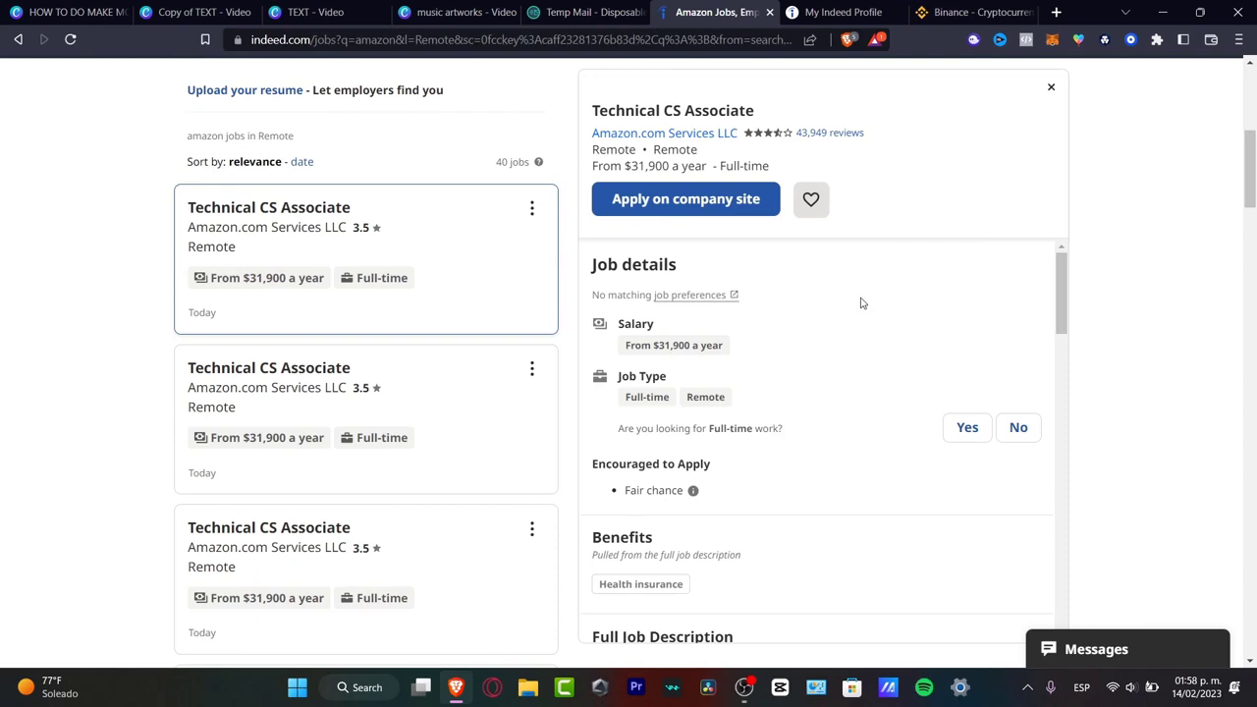
- Read through the Technical CS Associate posting's details
scroll(861, 302, "down", 3)
scroll(864, 313, "down", 5)
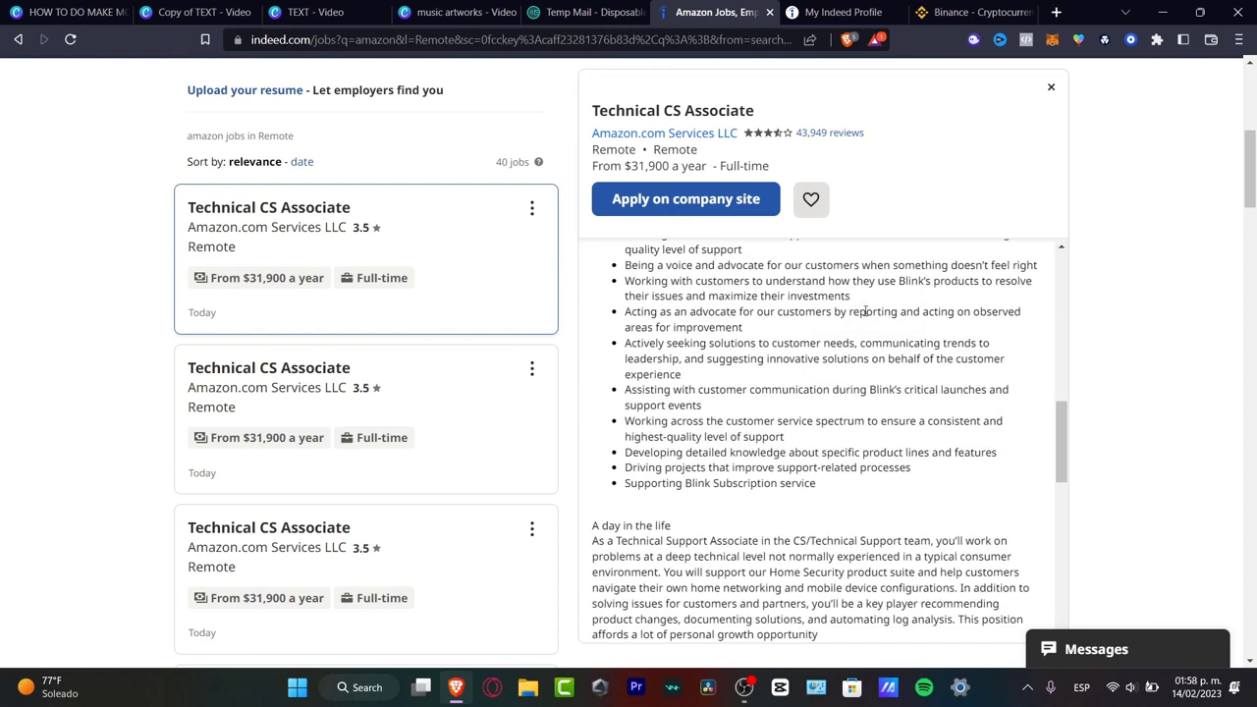
scroll(868, 305, "down", 3)
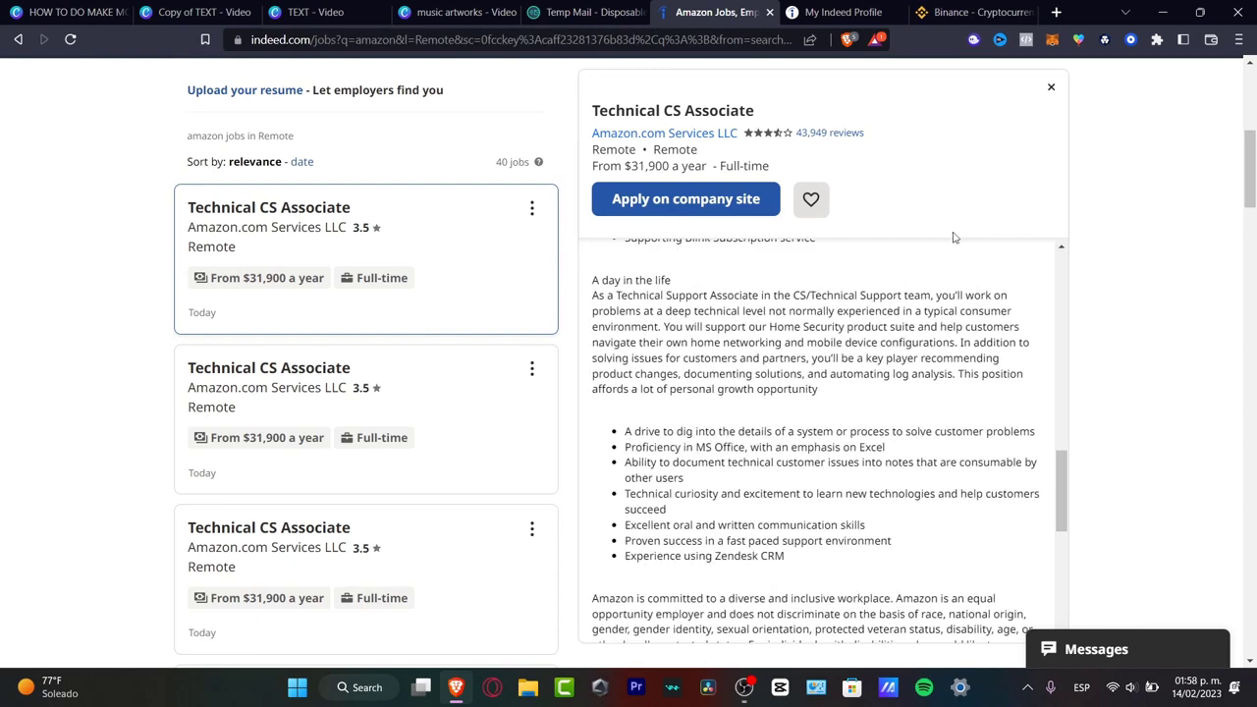
scroll(951, 251, "up", 5)
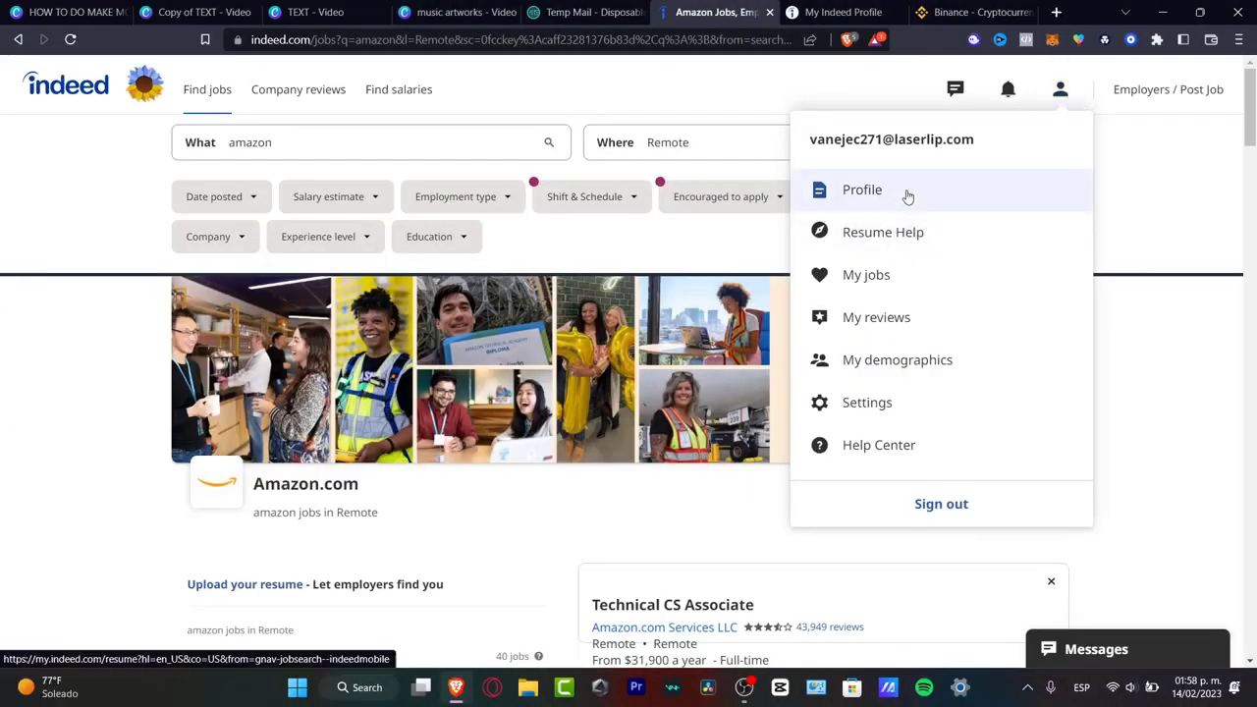
- Start a new Indeed resume and enter the first and last name
left_click(905, 196)
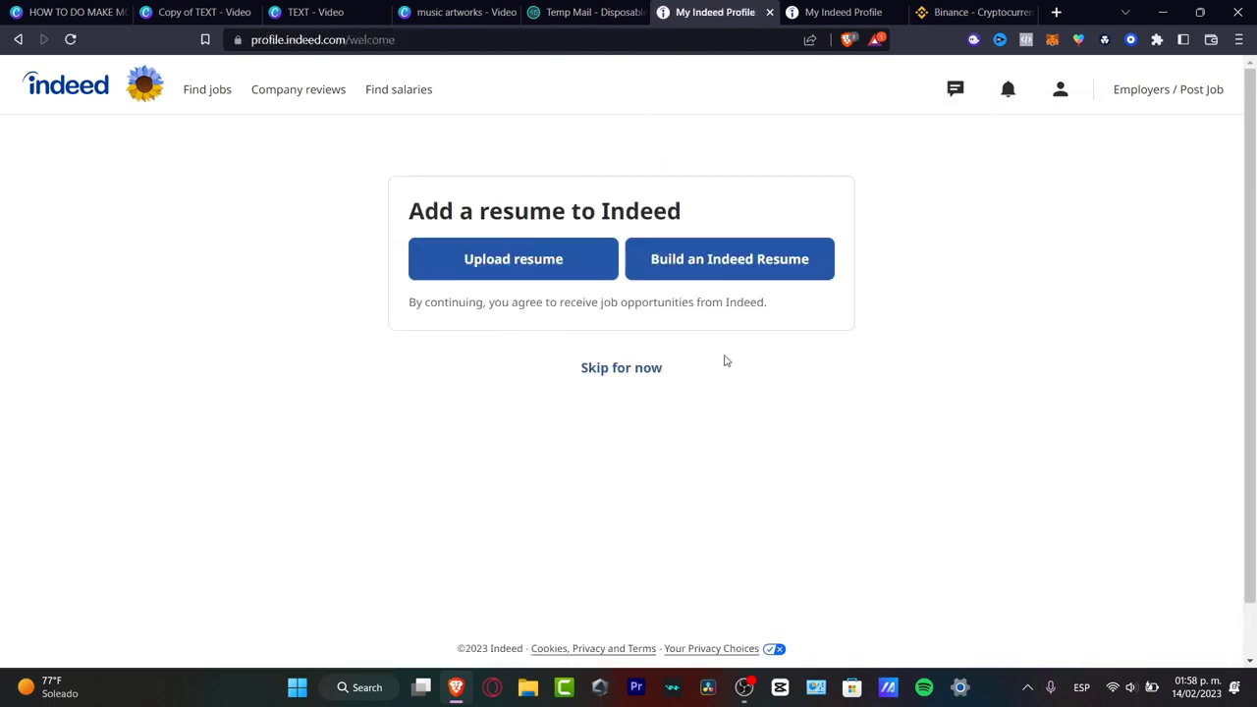
left_click(762, 259)
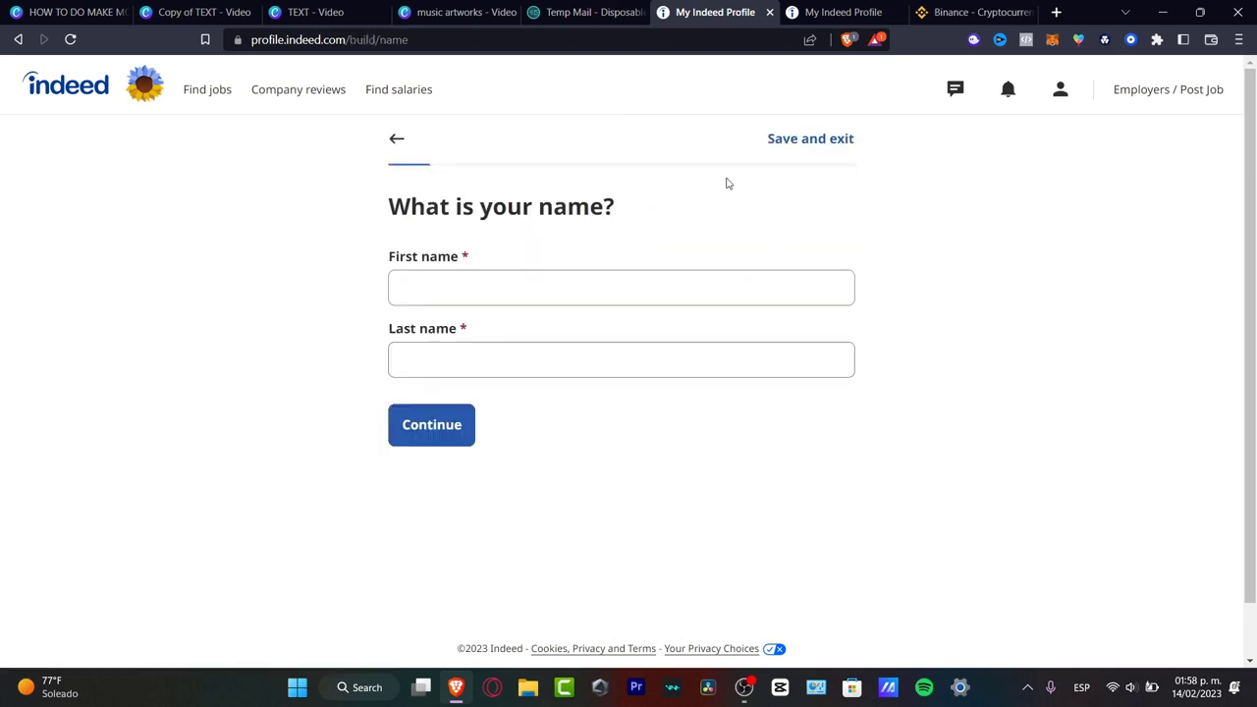
left_click(490, 292)
left_click(520, 325)
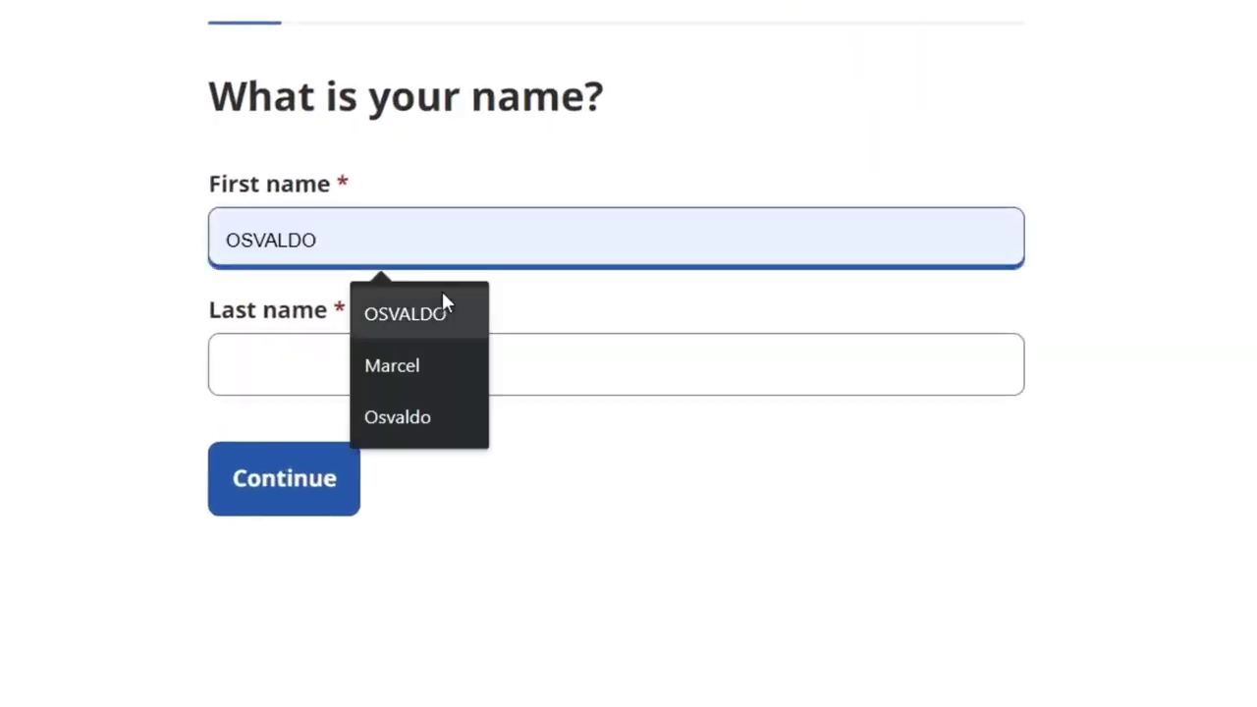
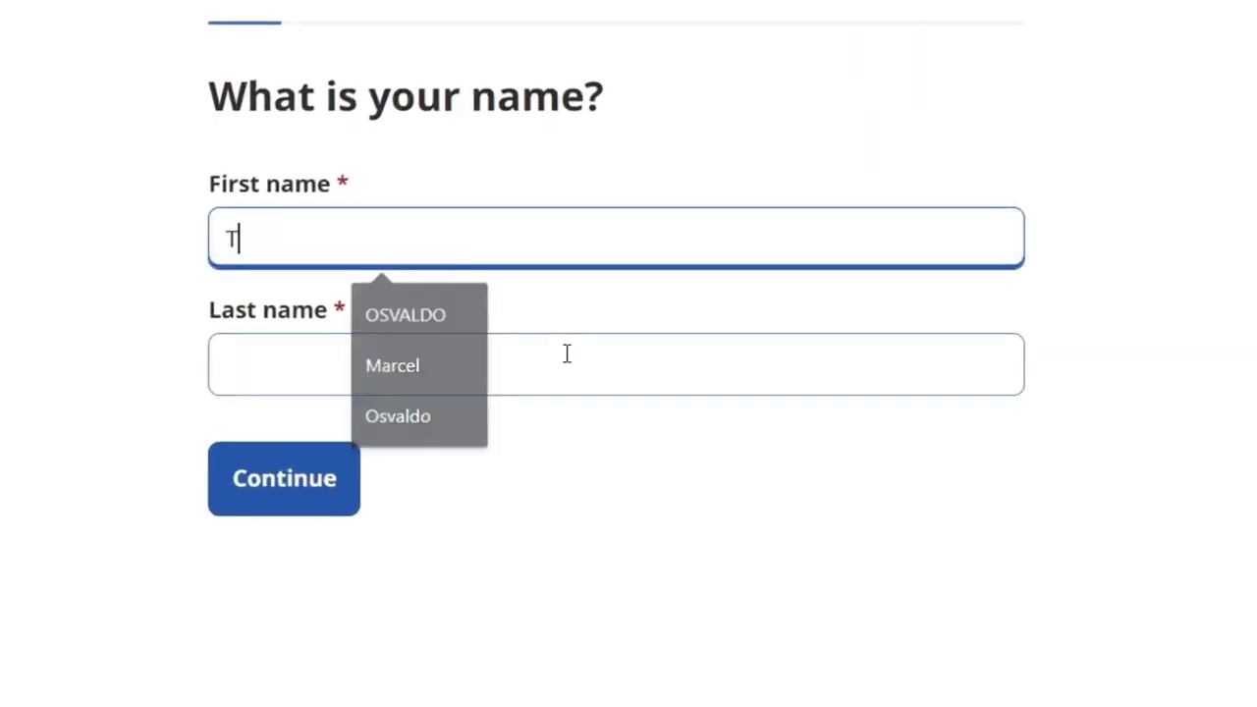
left_click(567, 353)
key("Return")
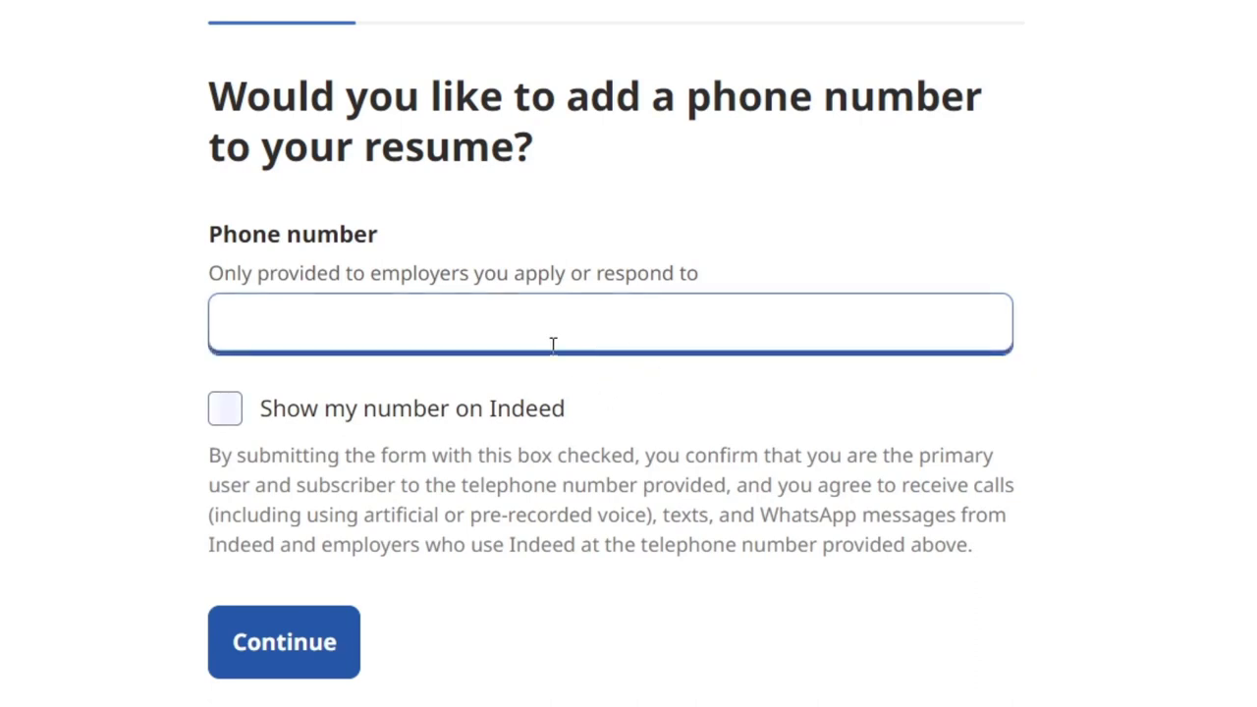
- Skip the phone number and fill in the city and state location
left_click_drag(324, 247, 410, 252)
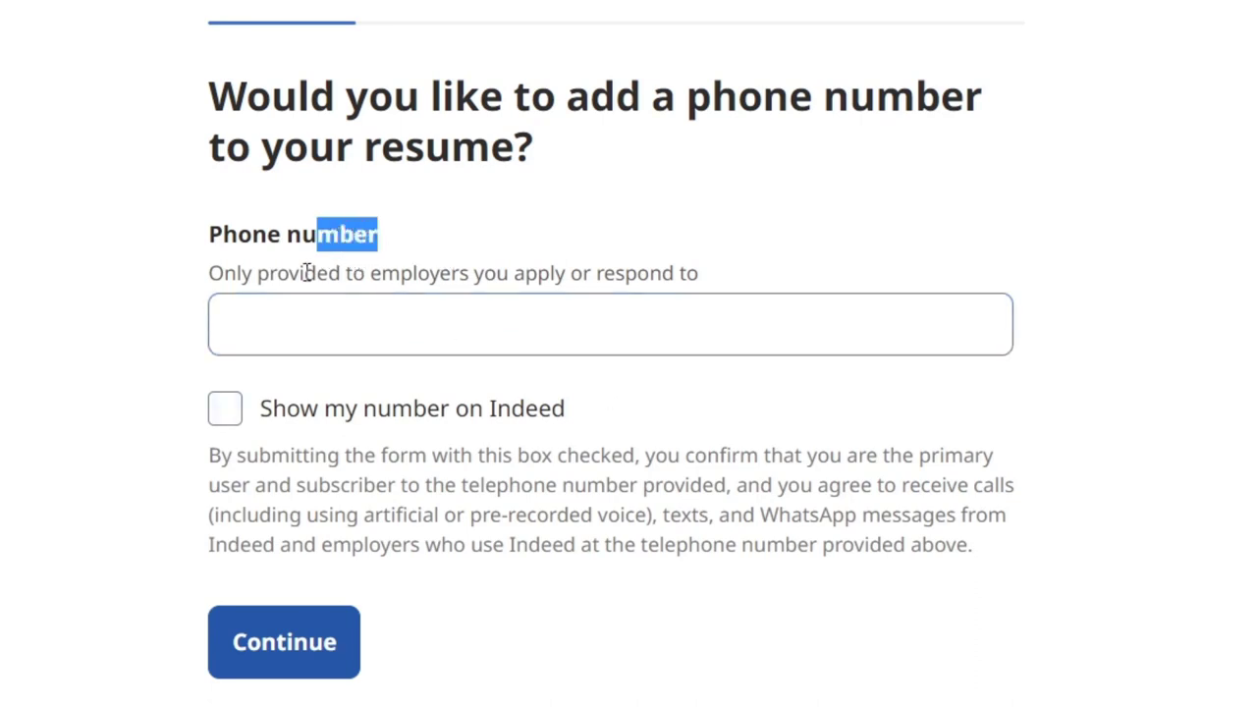
left_click_drag(306, 273, 701, 291)
left_click(353, 633)
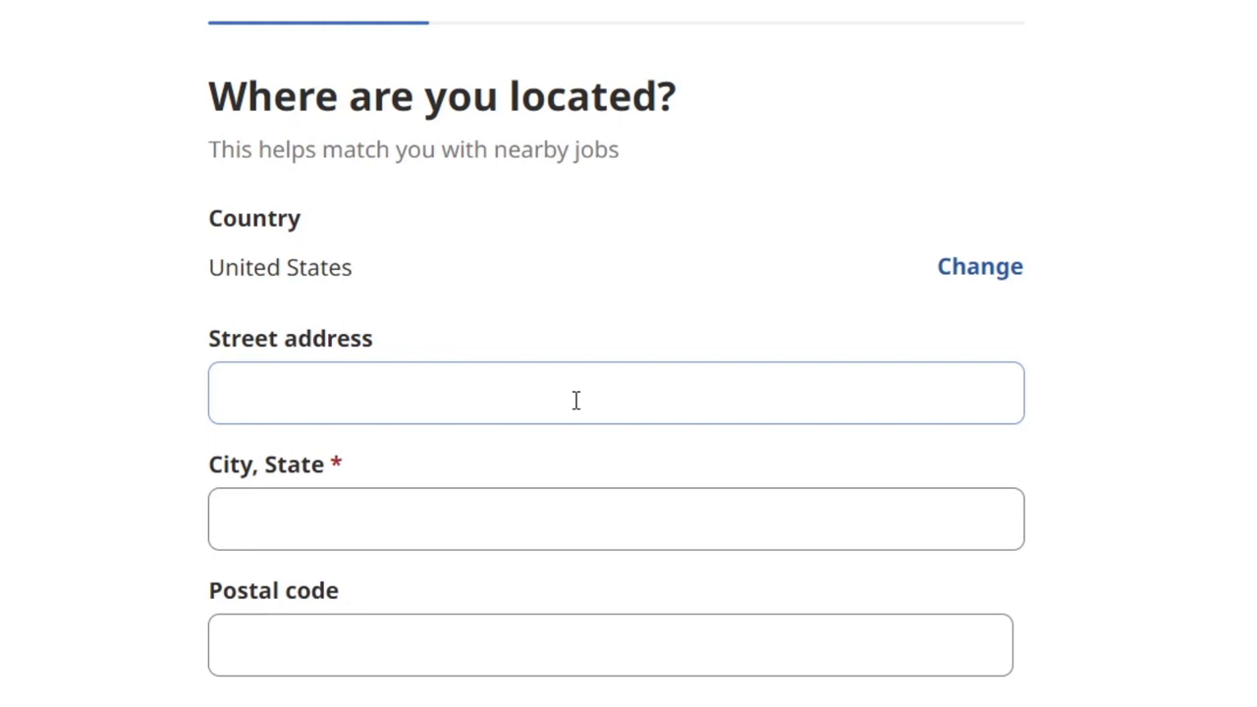
left_click(483, 381)
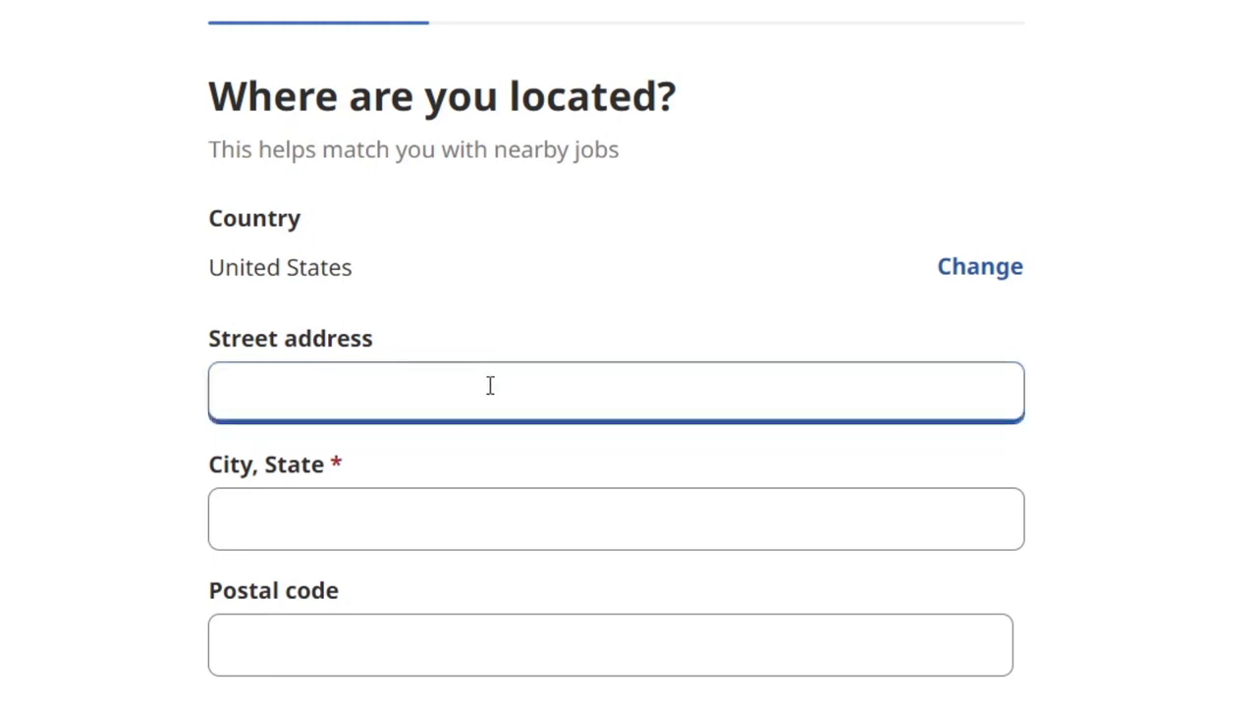
left_click(473, 523)
type("M")
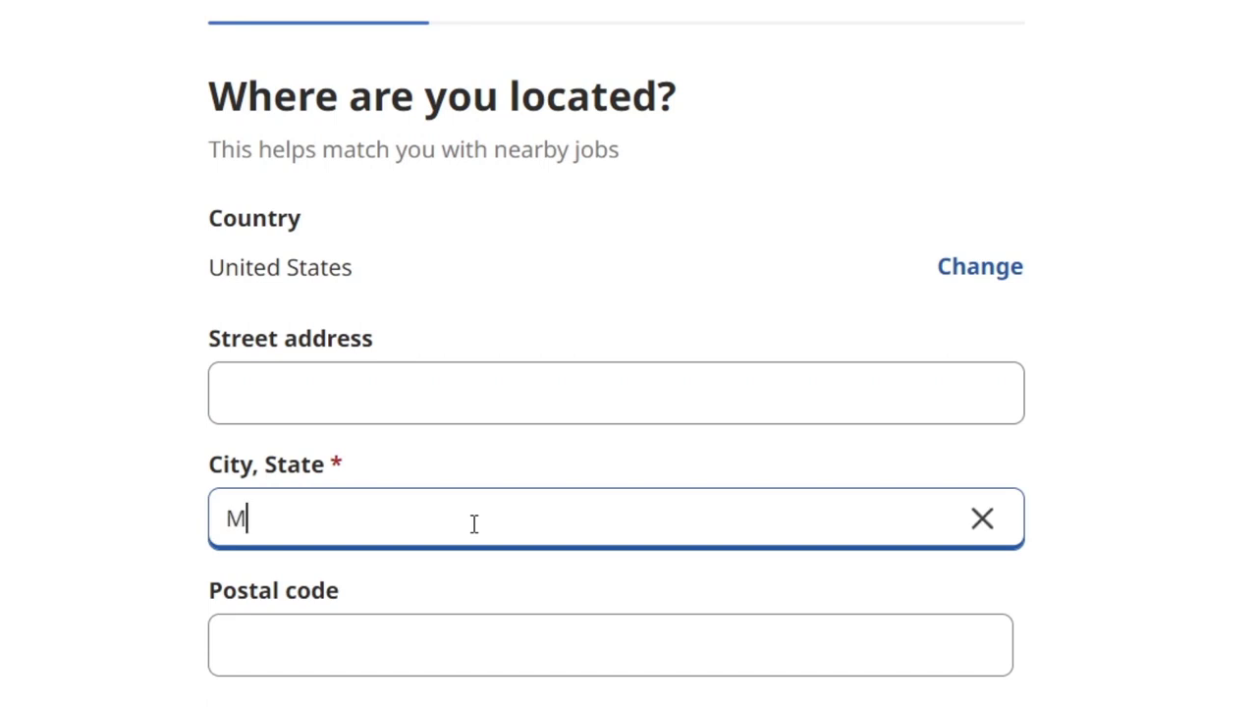
key("BackSpace")
type("New Y")
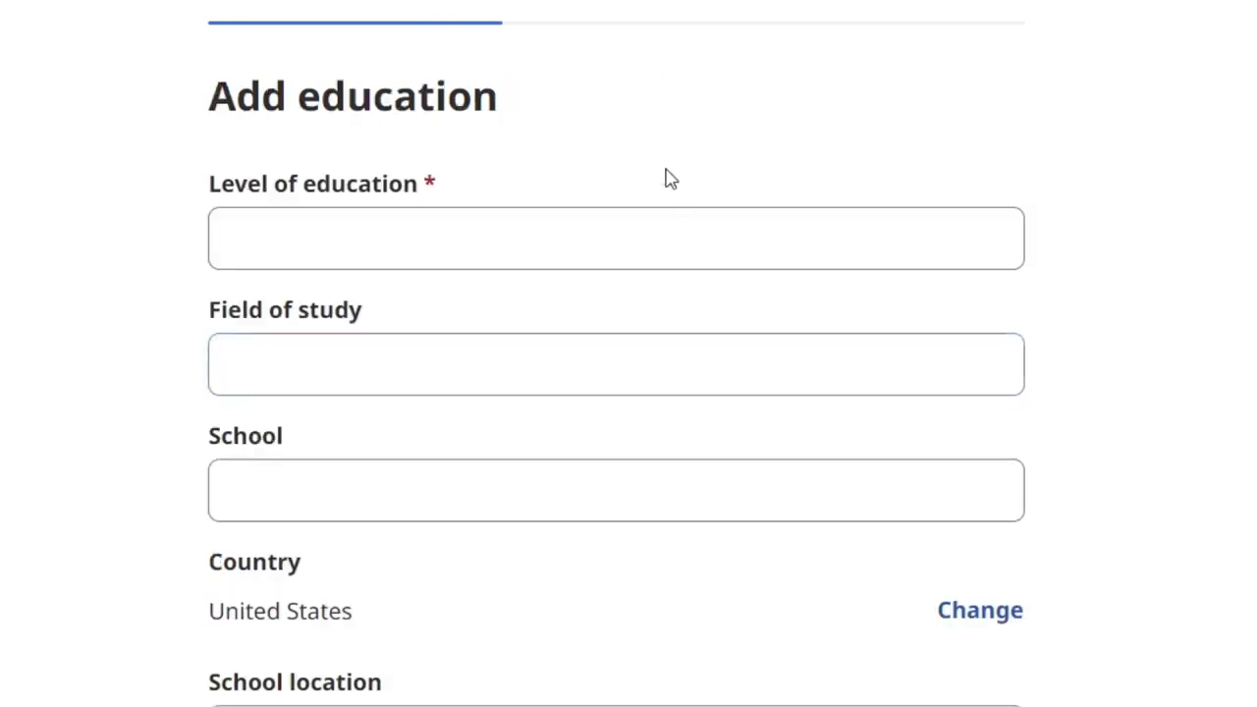
- Choose High school diploma as the education level and begin filling in the school's location
left_click_drag(287, 93, 503, 106)
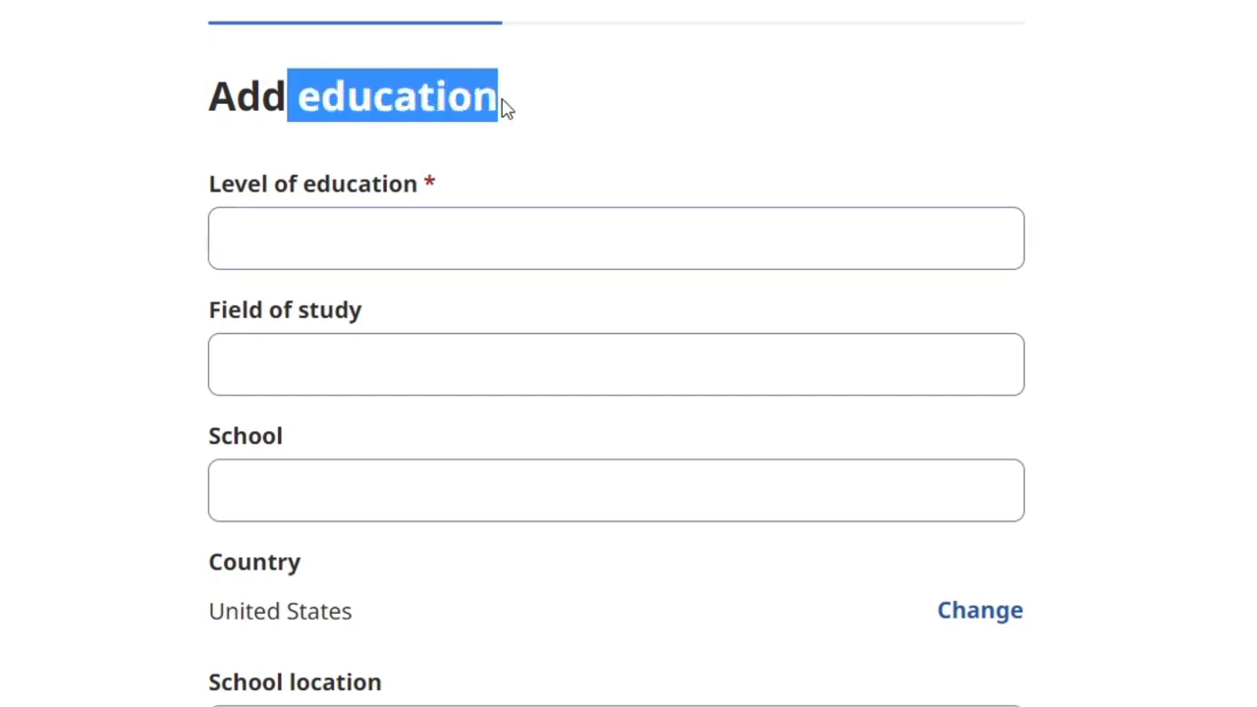
left_click(426, 234)
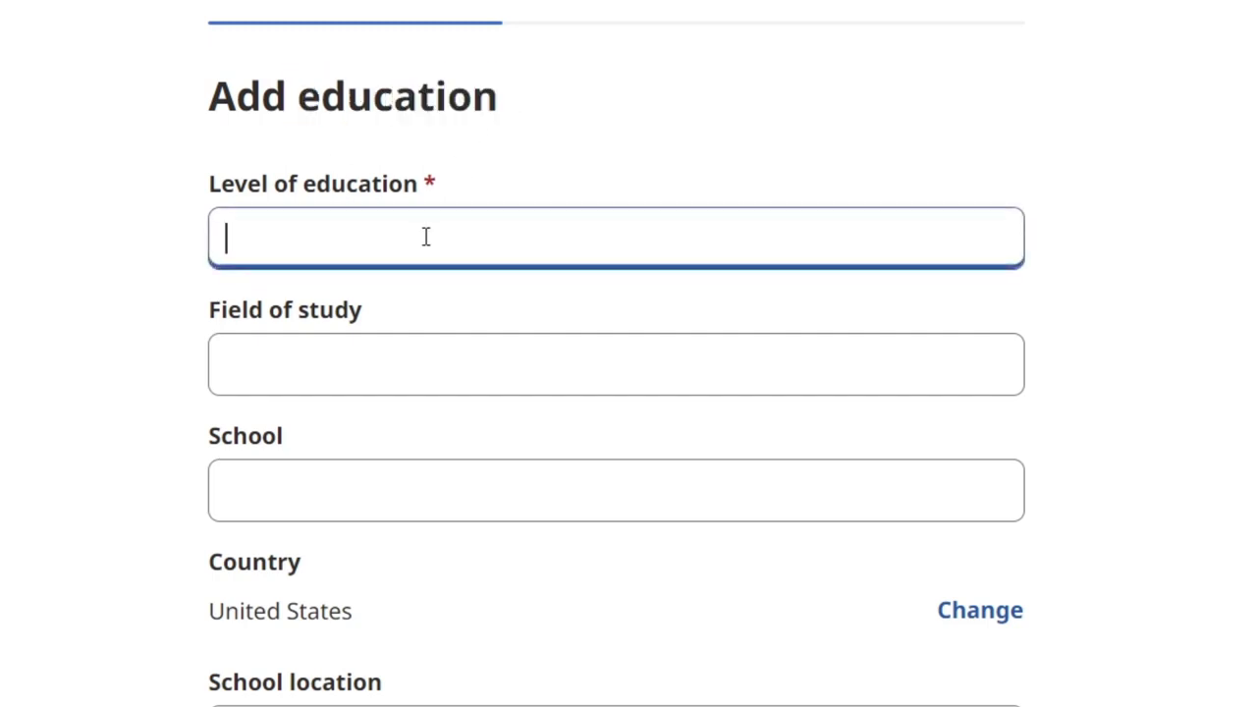
type("High S")
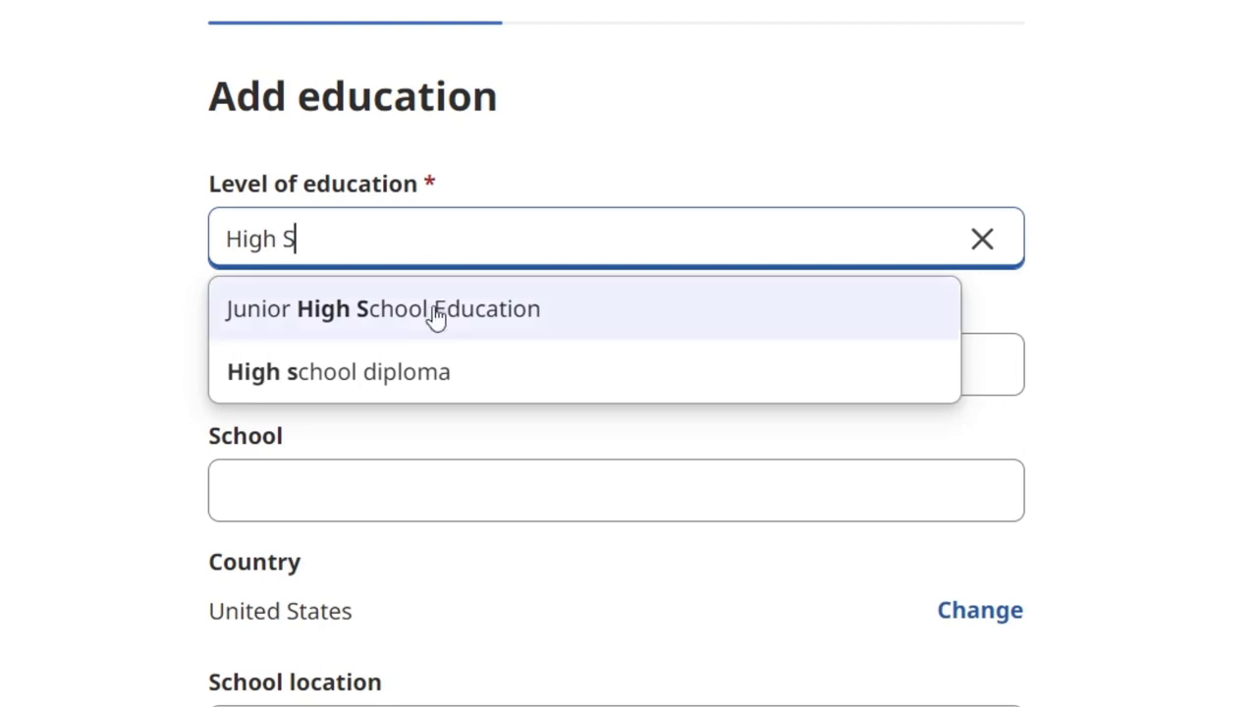
left_click(432, 378)
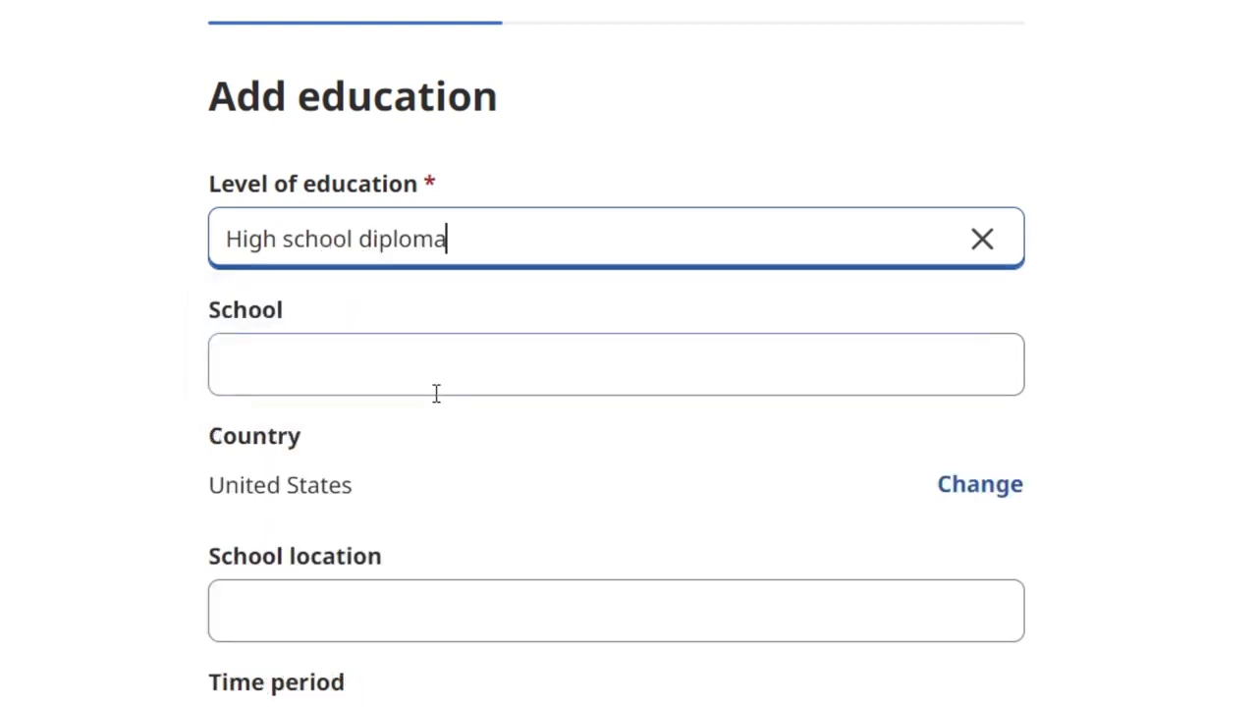
left_click(414, 367)
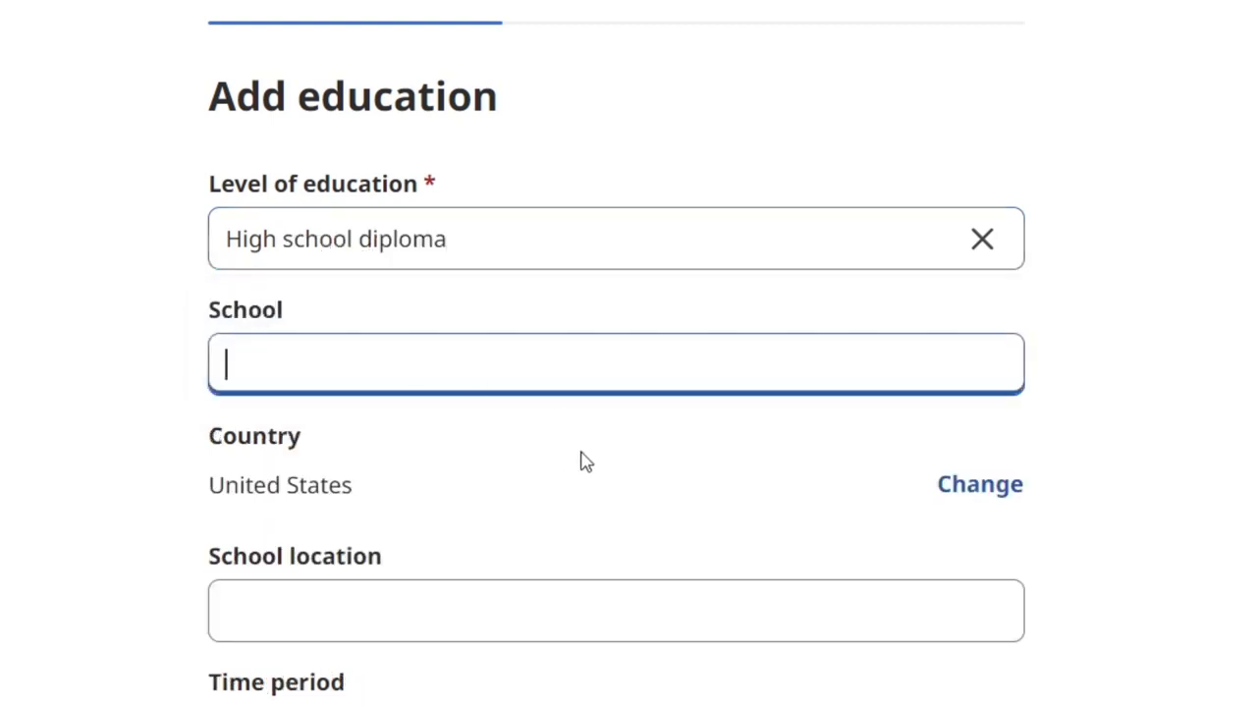
scroll(584, 460, "down", 3)
left_click(412, 285)
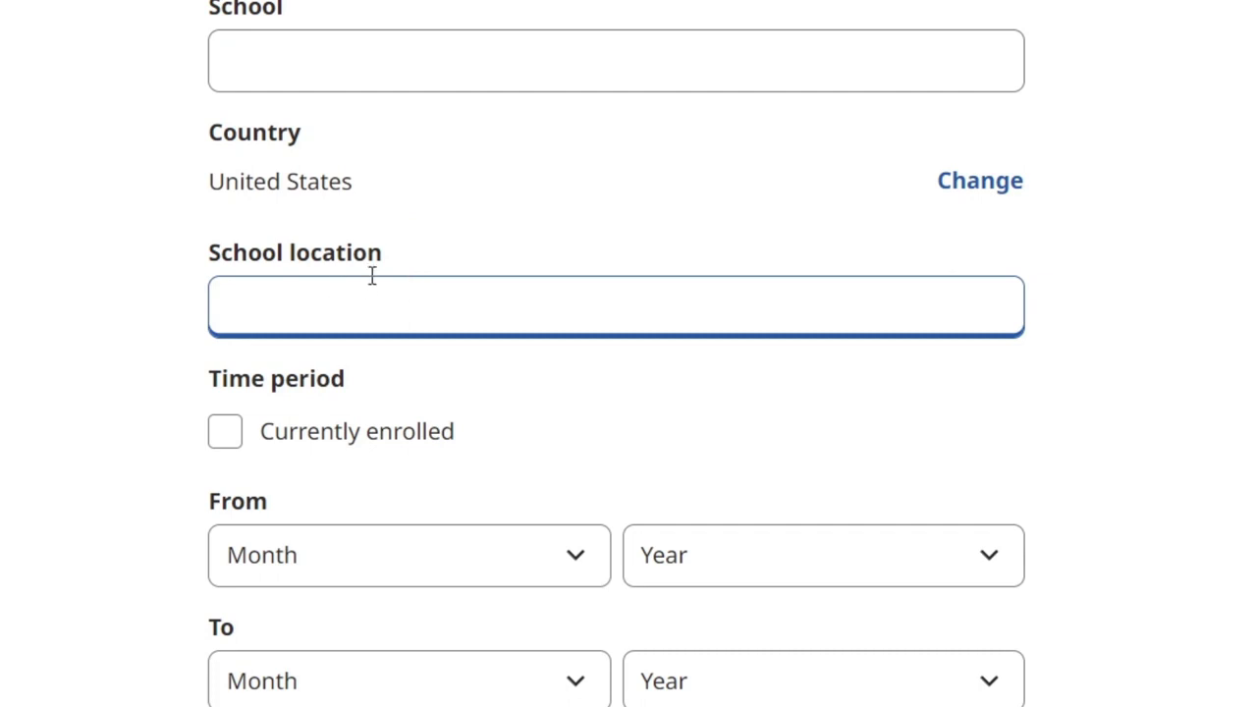
type("United S")
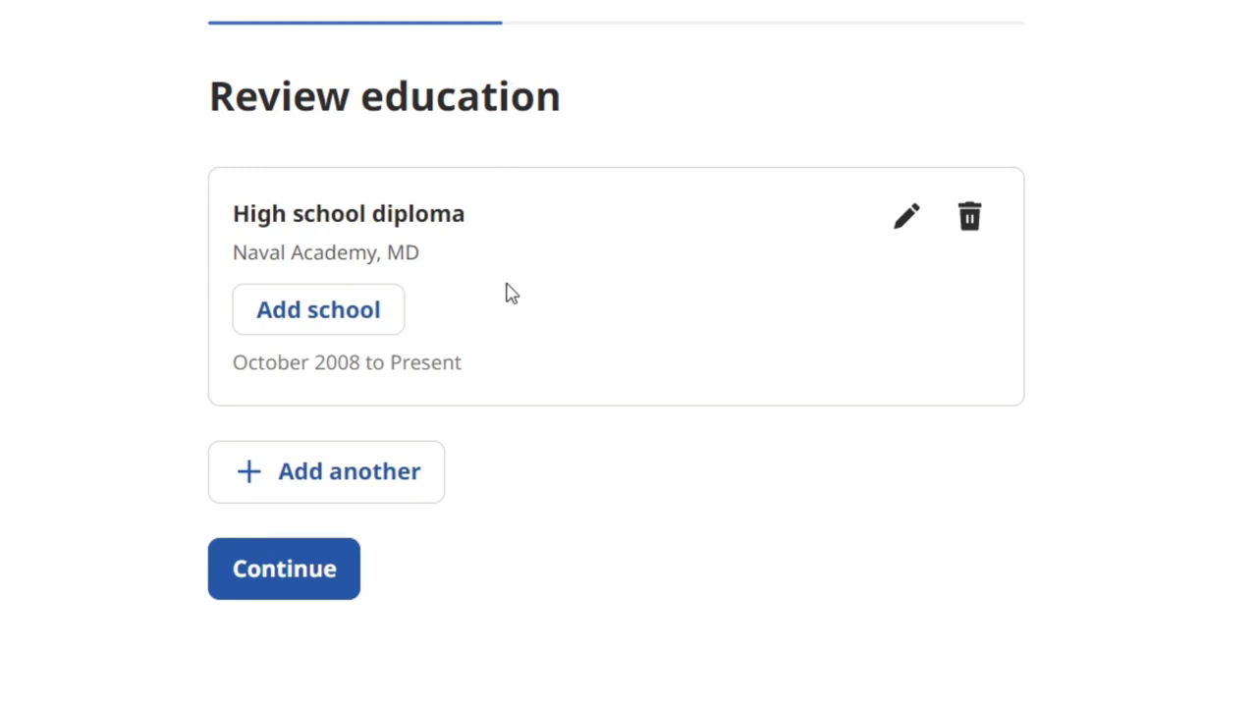
- Confirm the education entry and choose Graphic Design Freelancer as the job title
left_click(346, 568)
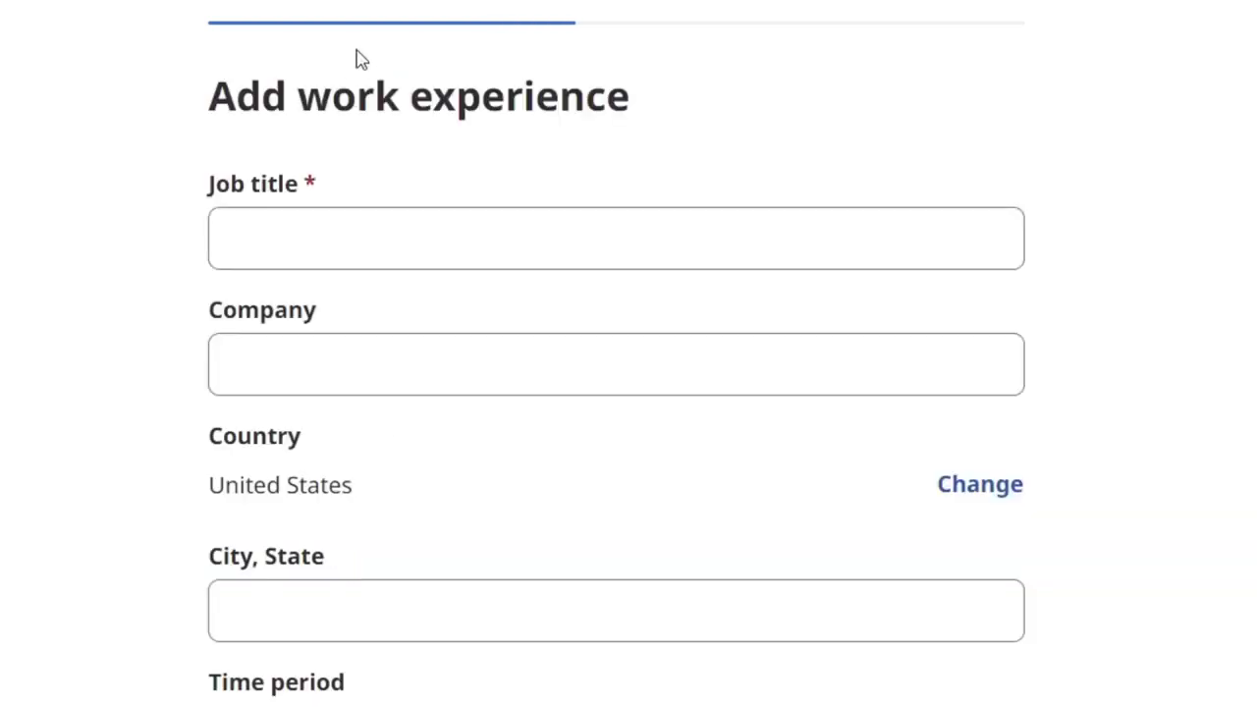
left_click_drag(286, 99, 628, 99)
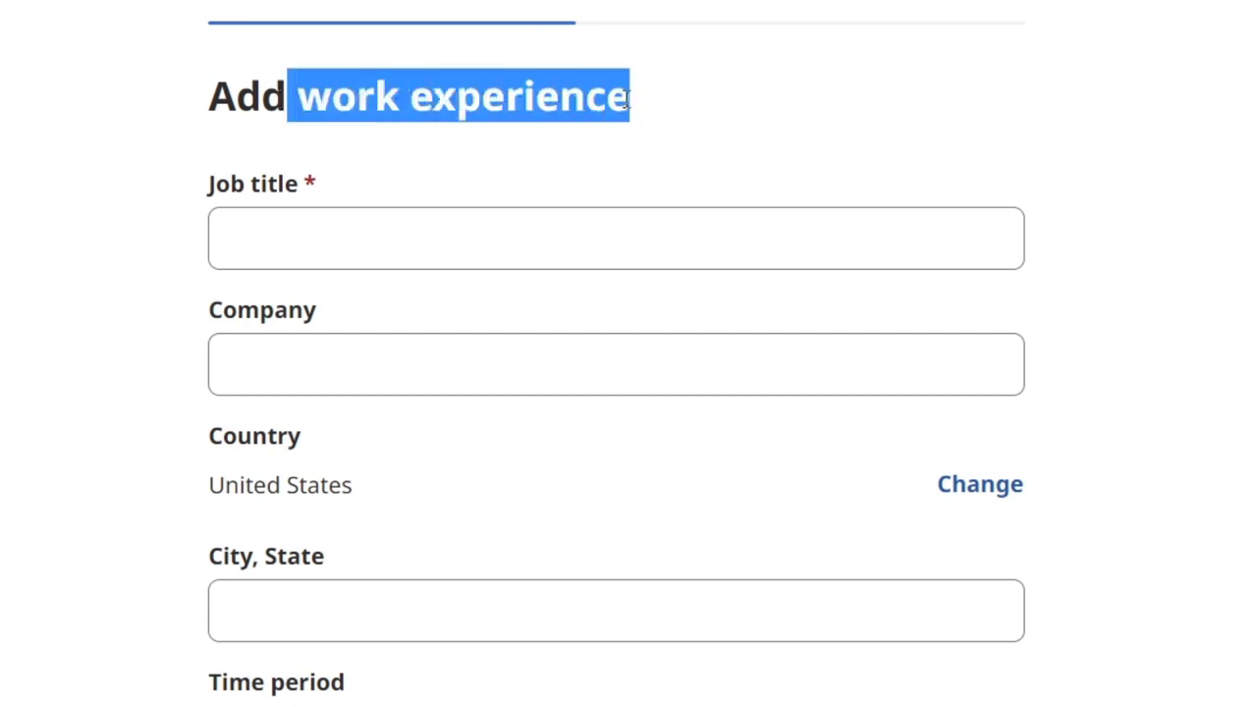
left_click(860, 218)
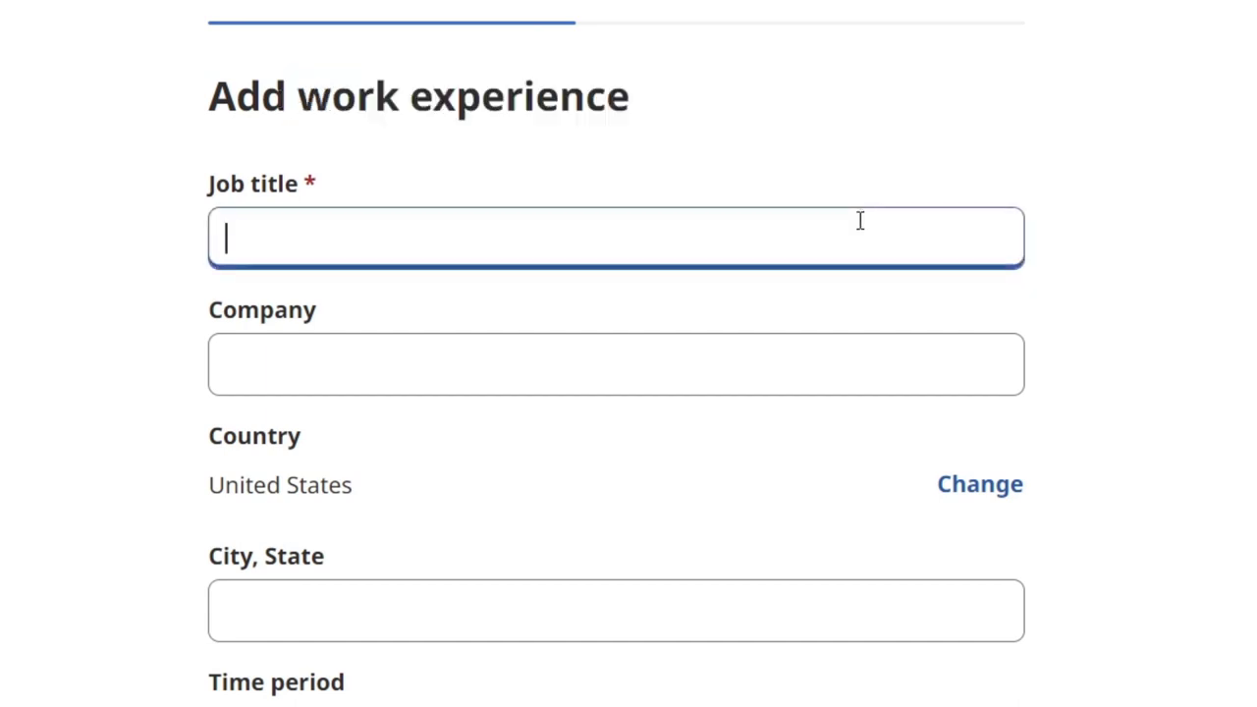
type("Freelancer")
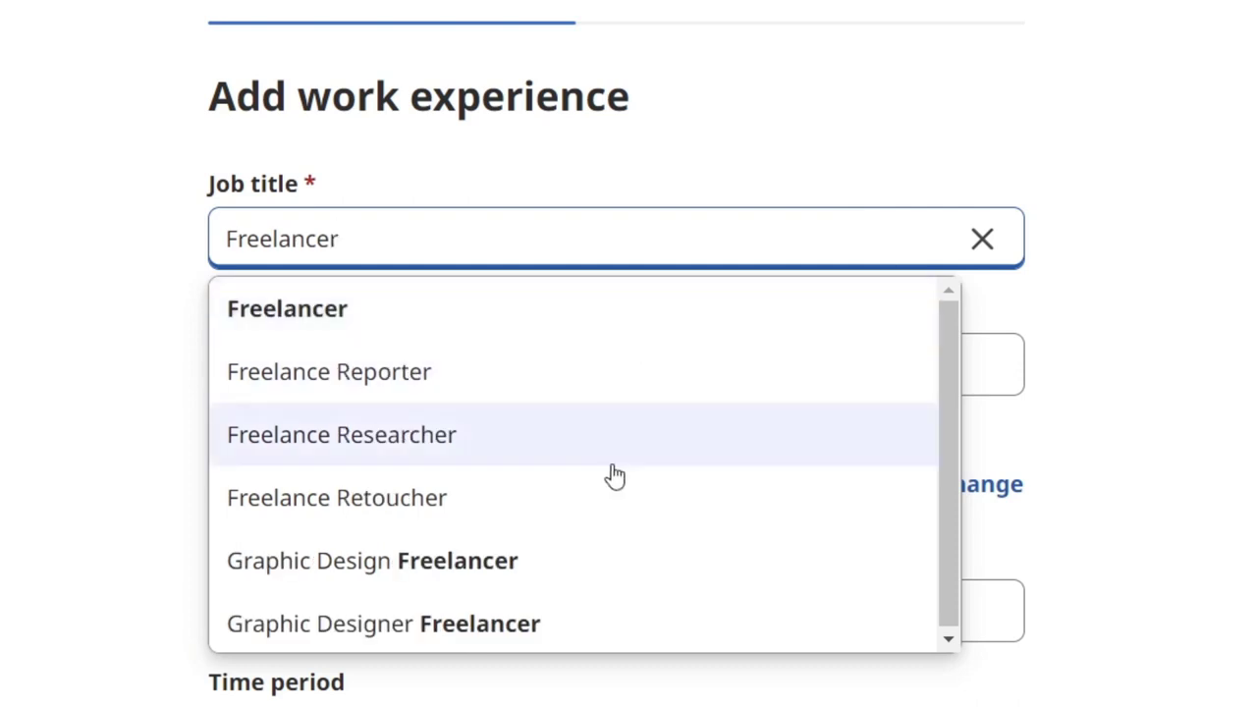
left_click(619, 547)
- Fill the company and City, State fields and save the work experience
left_click(466, 377)
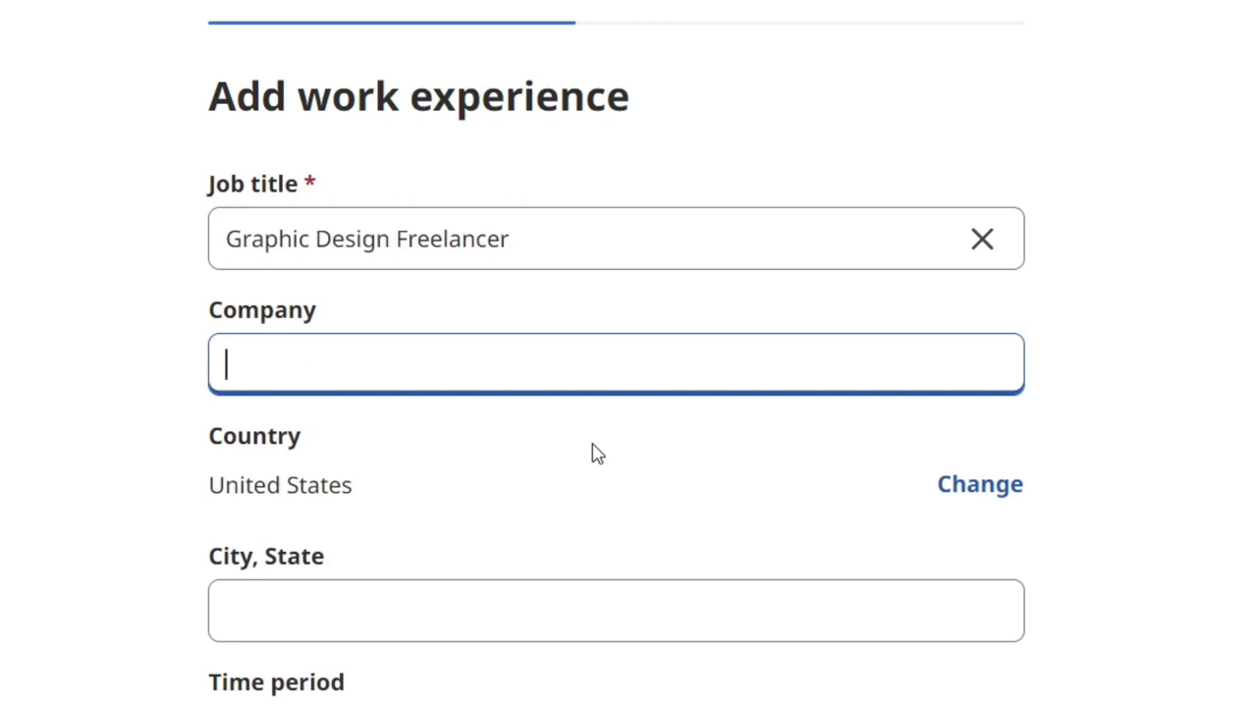
scroll(609, 462, "down", 5)
left_click(399, 168)
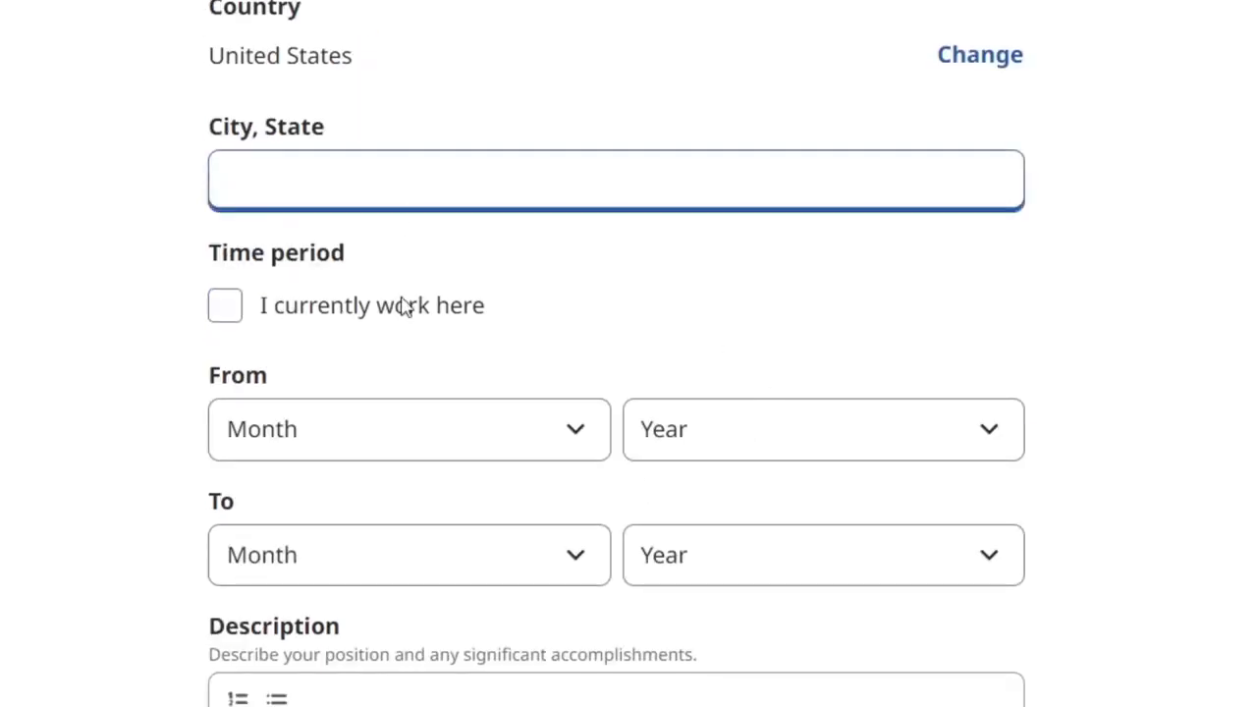
scroll(550, 555, "down", 2)
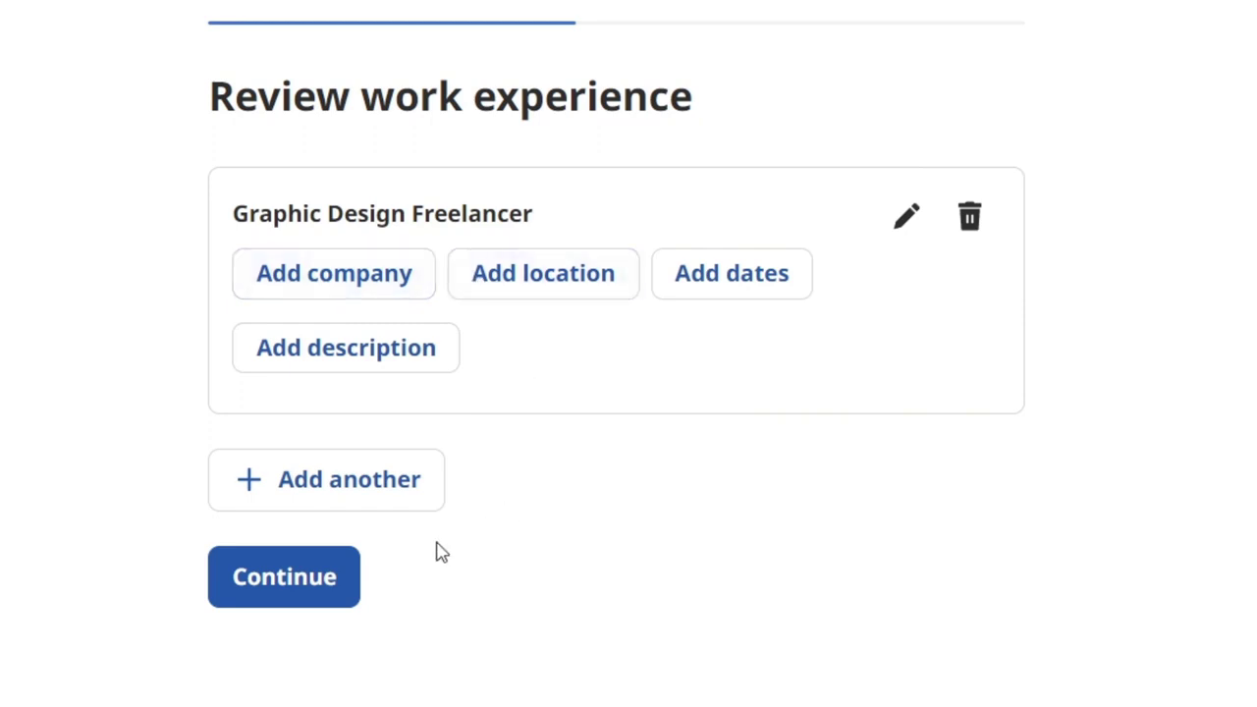
left_click(324, 574)
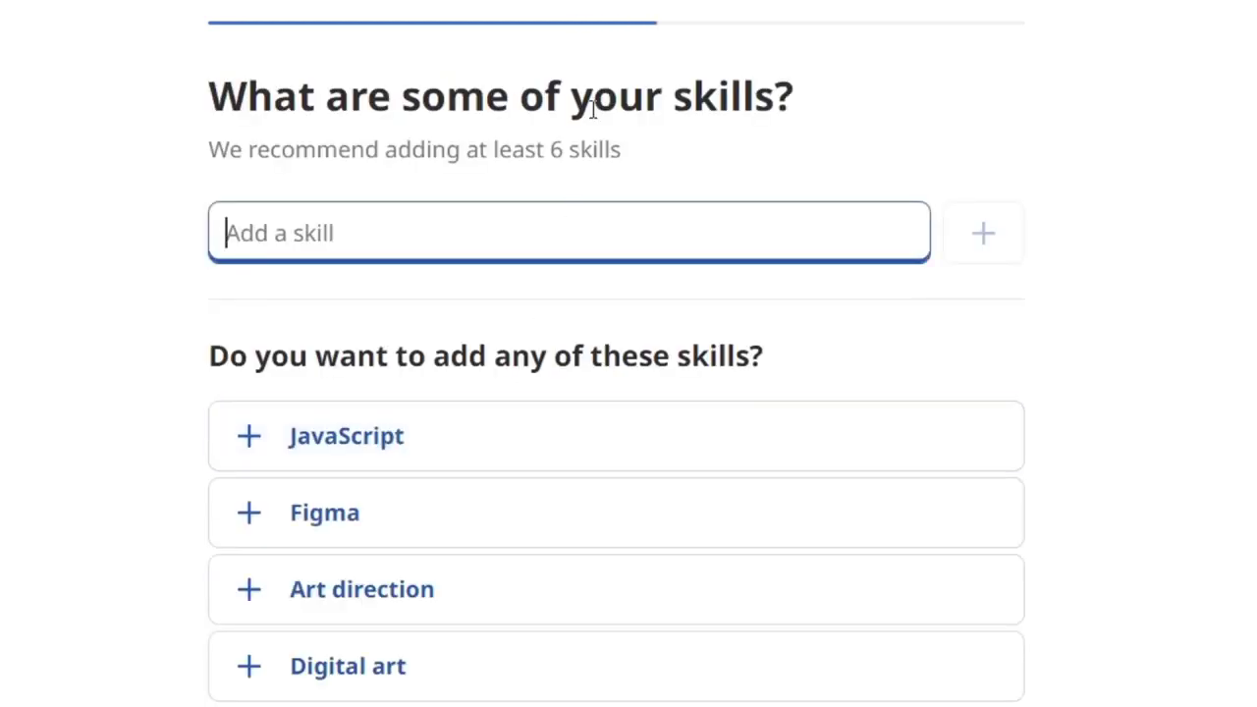
- Add Adobe Photoshop as a skill
scroll(791, 163, "down", 3)
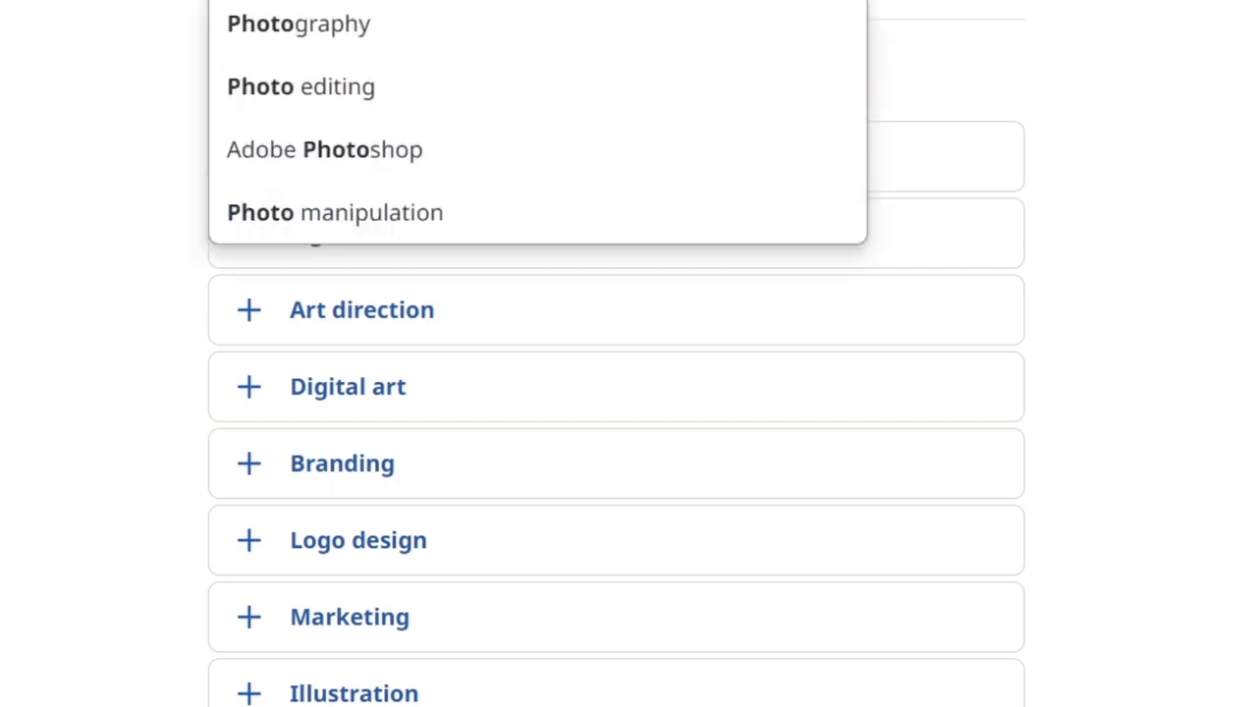
type("s")
left_click(673, 27)
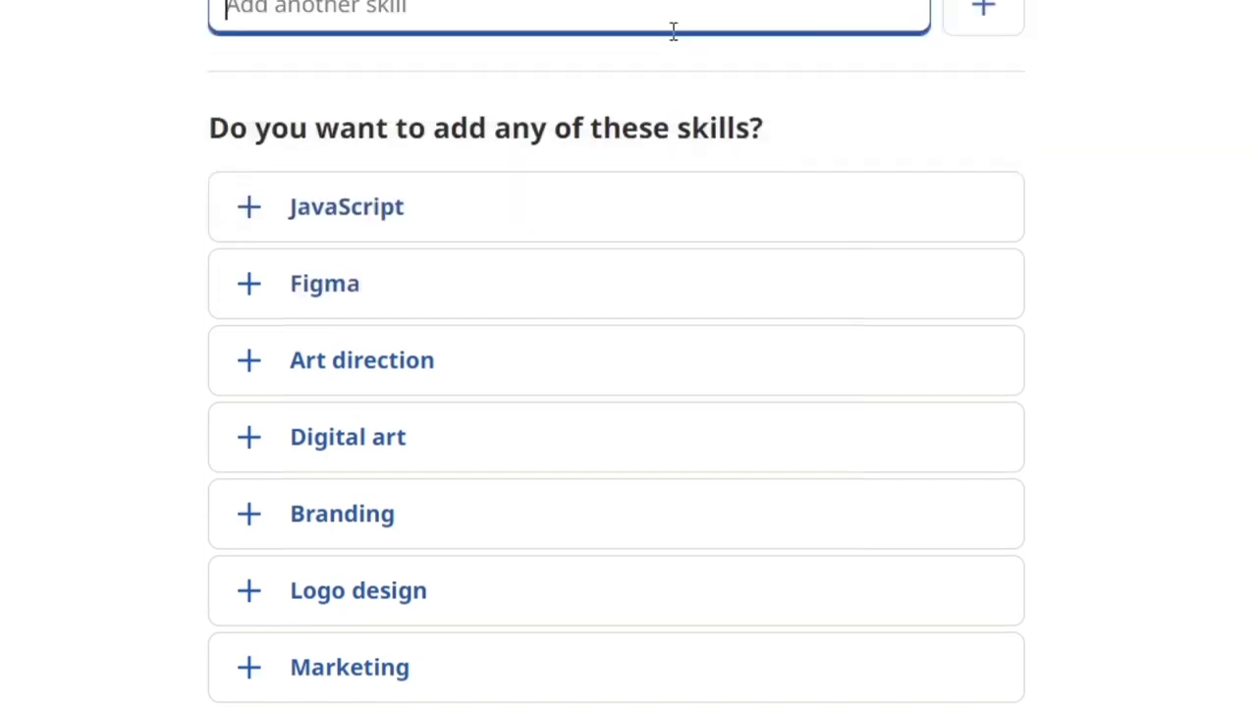
scroll(709, 11, "up", 3)
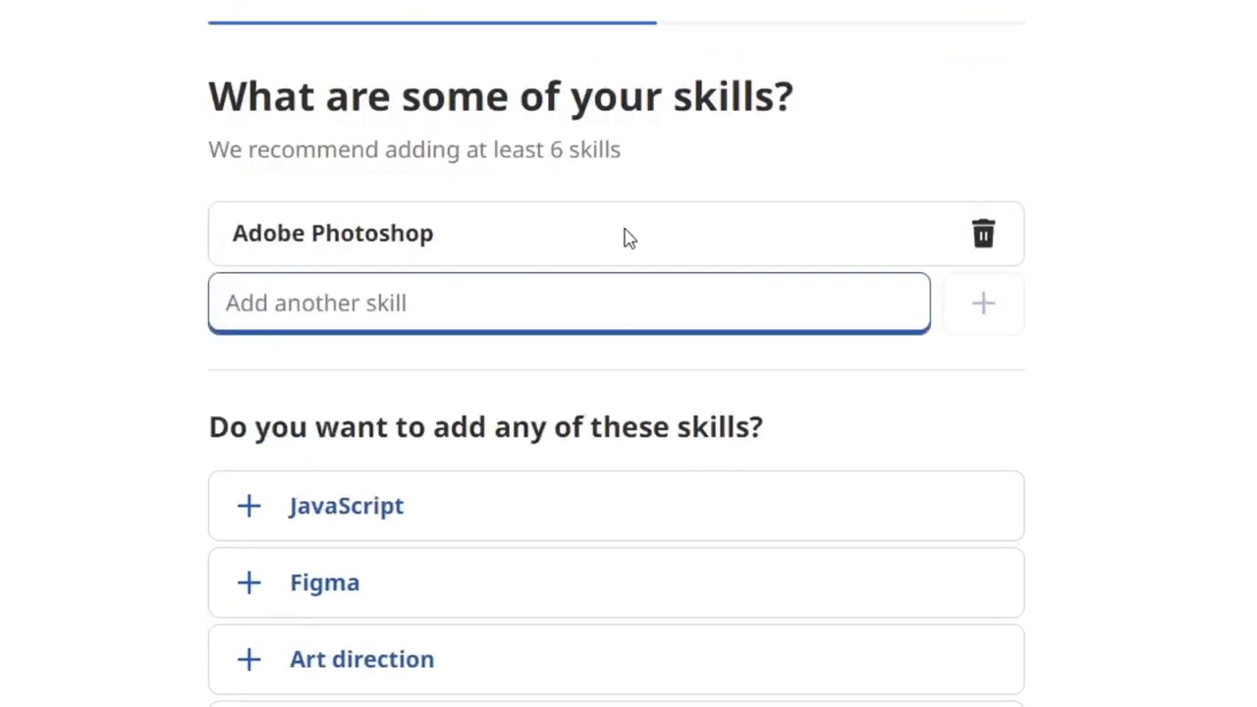
- Add suggested skills Digital art, Art direction, Branding, Logo design and Marketing
left_click(295, 703)
left_click(295, 703)
scroll(723, 688, "down", 4)
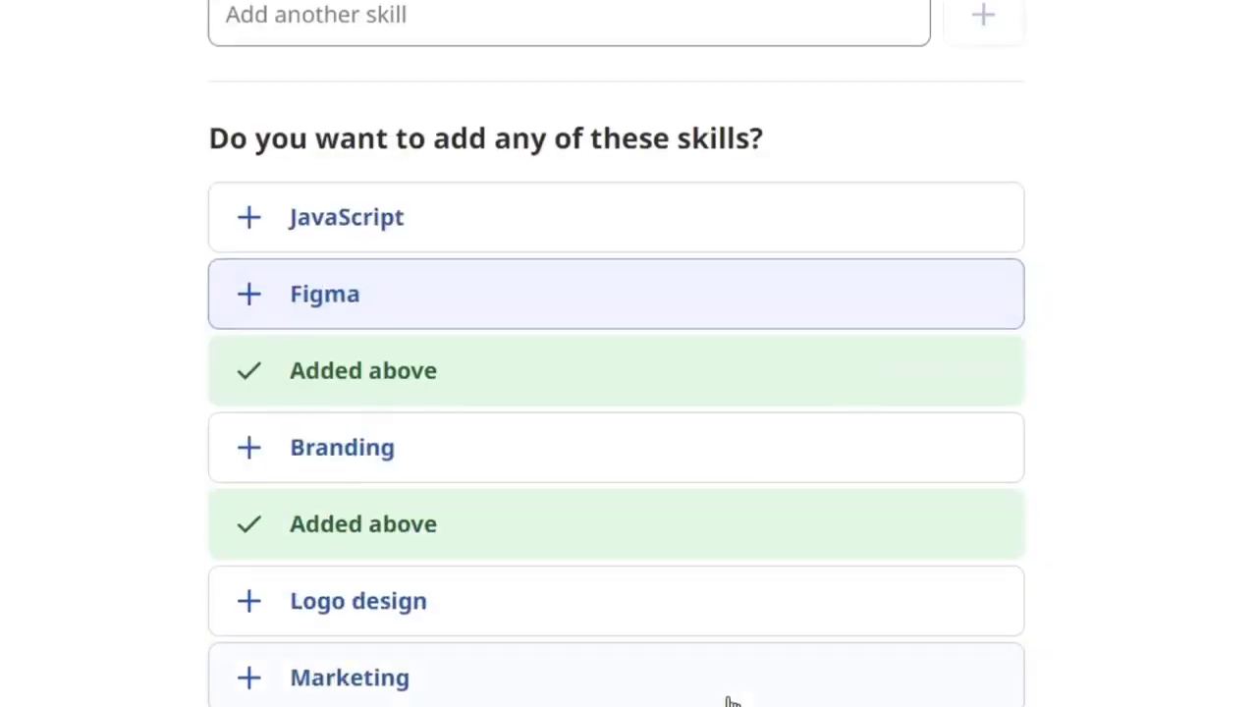
left_click(468, 457)
left_click(569, 619)
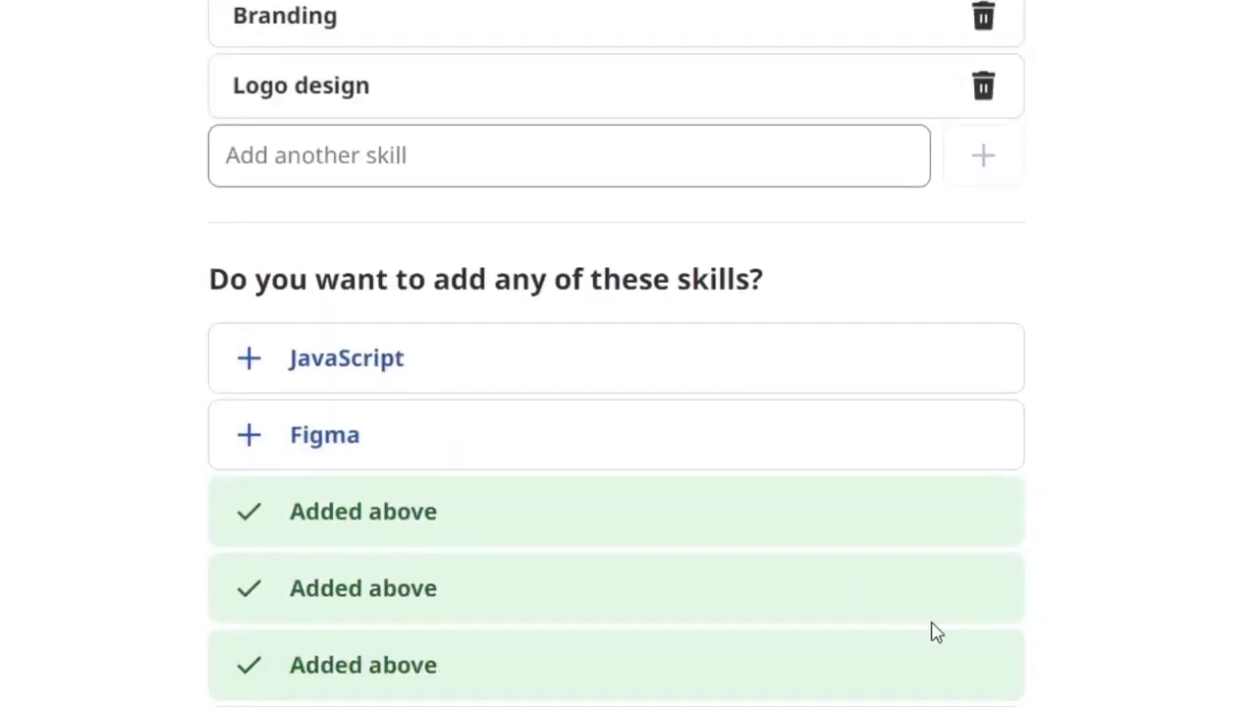
left_click(883, 706)
scroll(616, 393, "up", 5)
scroll(1047, 395, "down", 5)
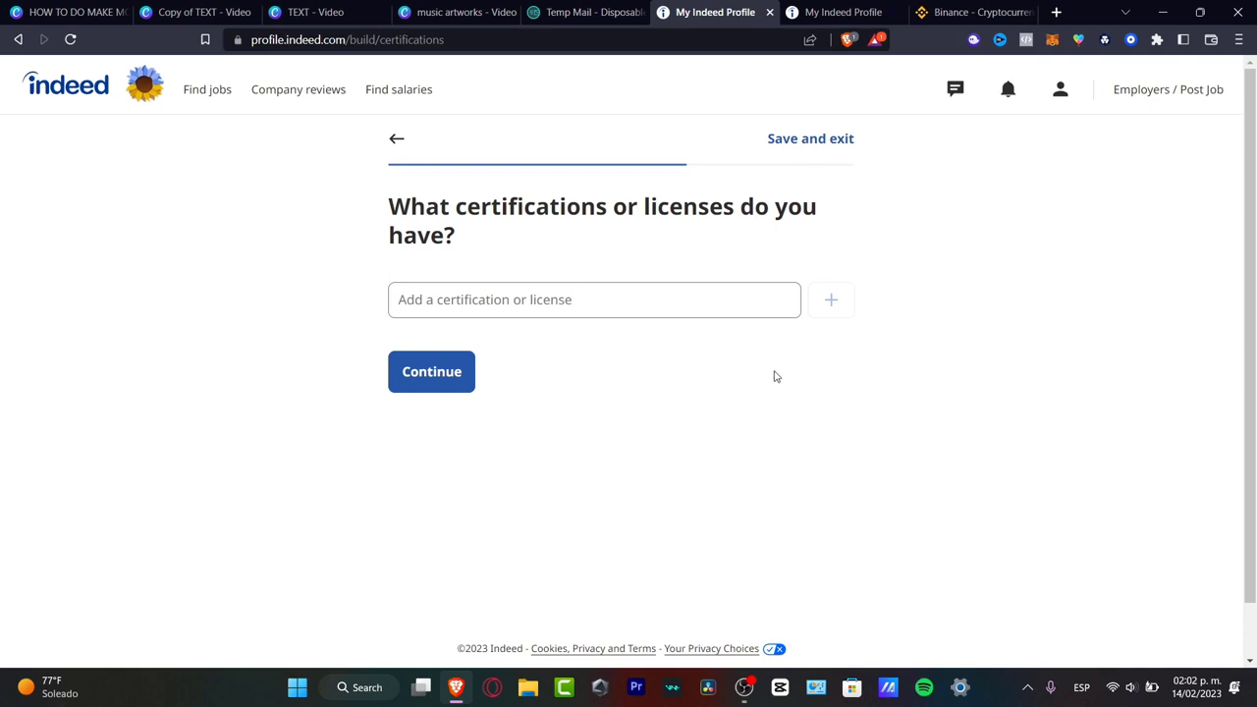
- Leave the certification field blank and continue to the 'Is your resume ready?' preview
left_click_drag(506, 203, 858, 207)
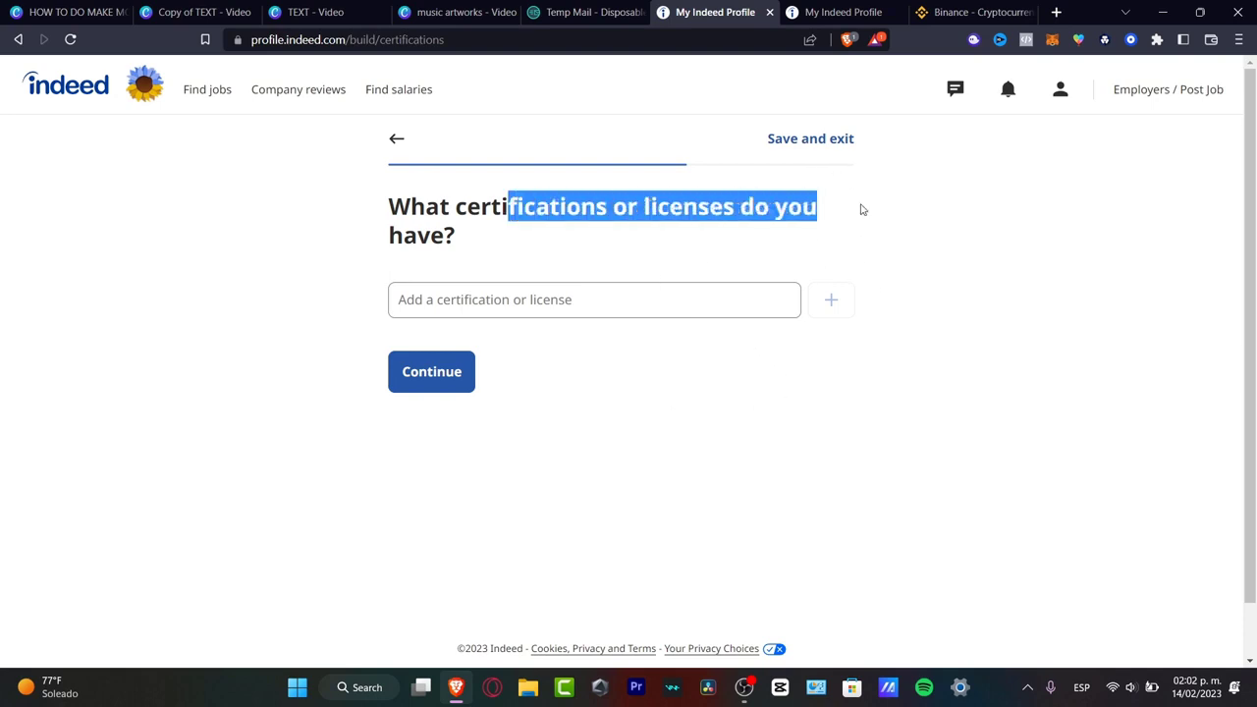
left_click(671, 309)
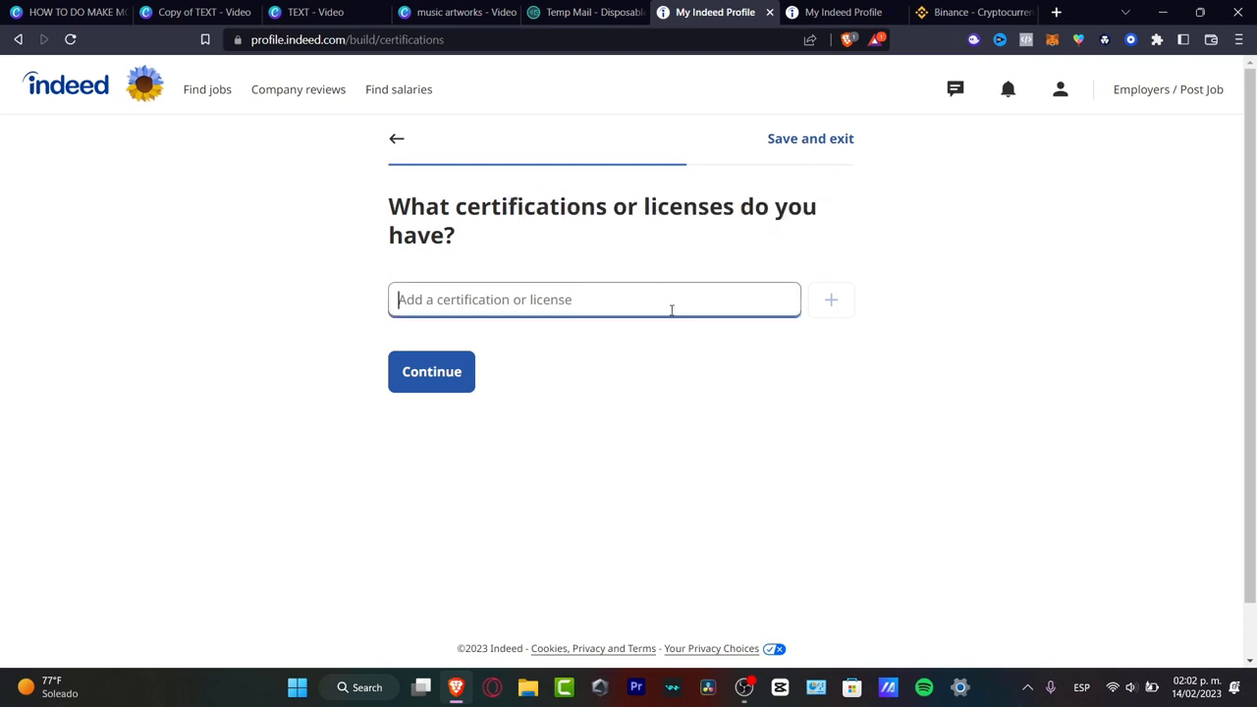
left_click(486, 402)
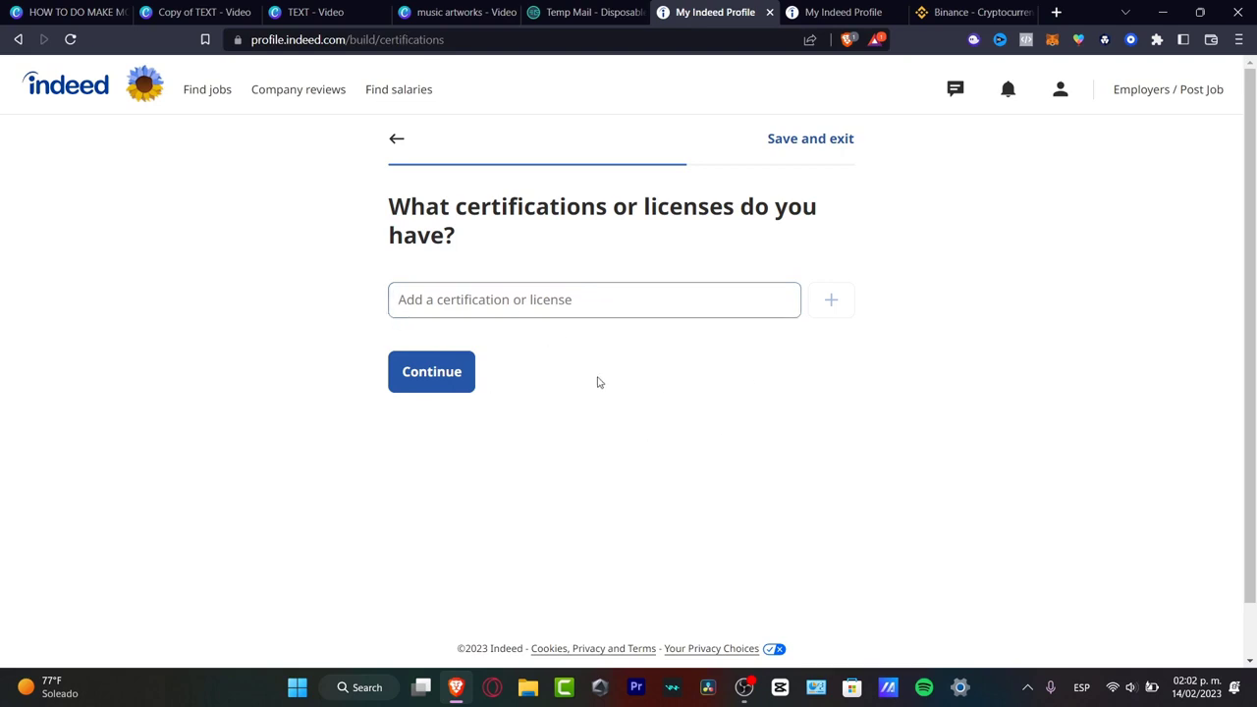
left_click(448, 367)
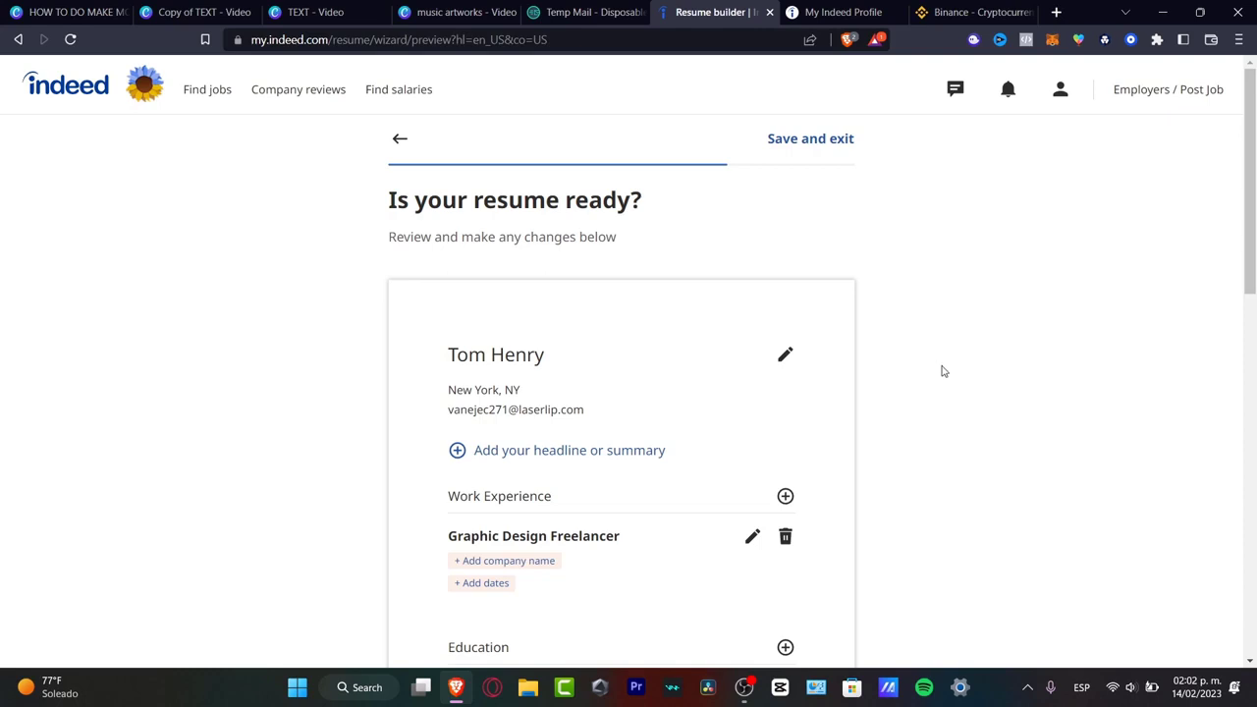
- Scroll through the resume preview, then choose Add your headline or summary
scroll(944, 383, "down", 5)
scroll(951, 391, "down", 5)
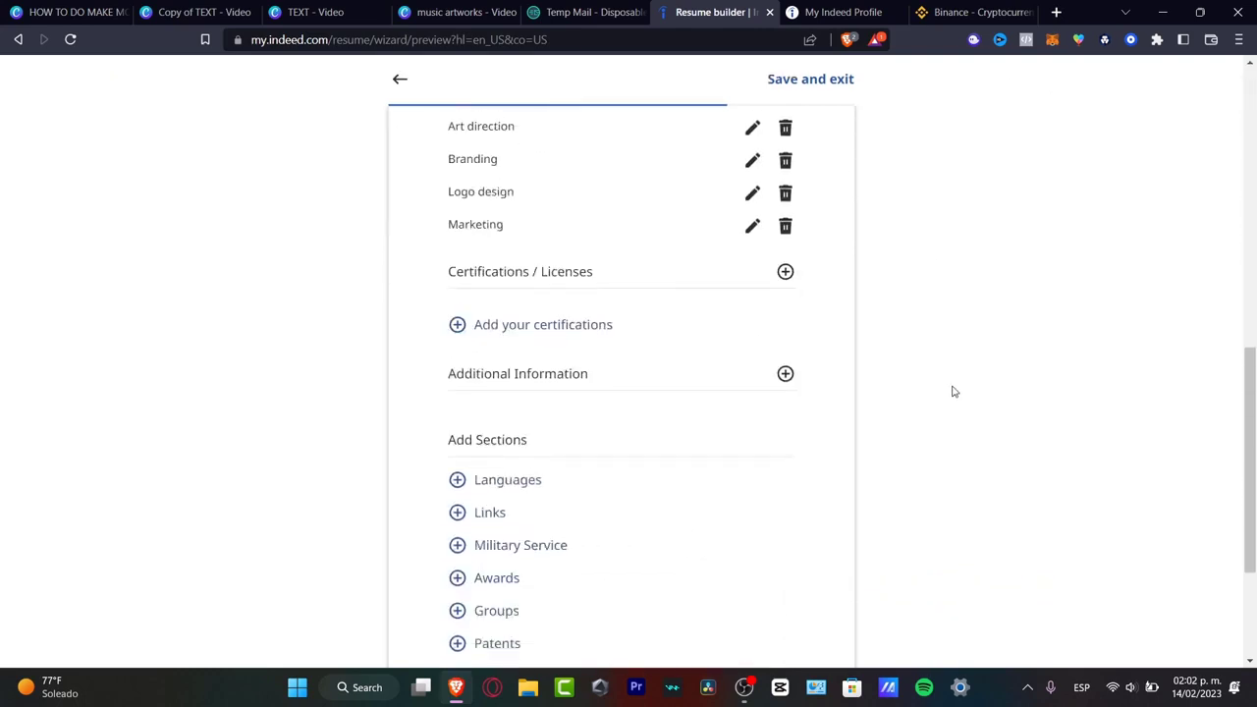
scroll(951, 392, "up", 10)
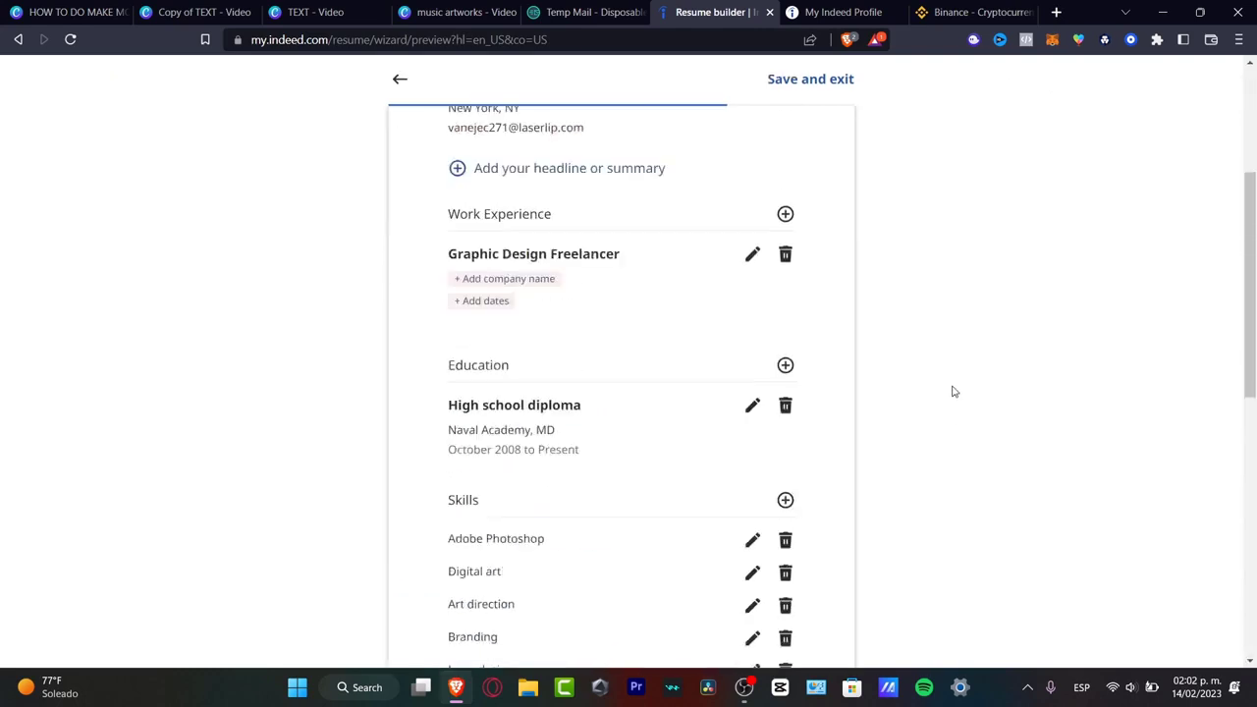
scroll(951, 391, "down", 3)
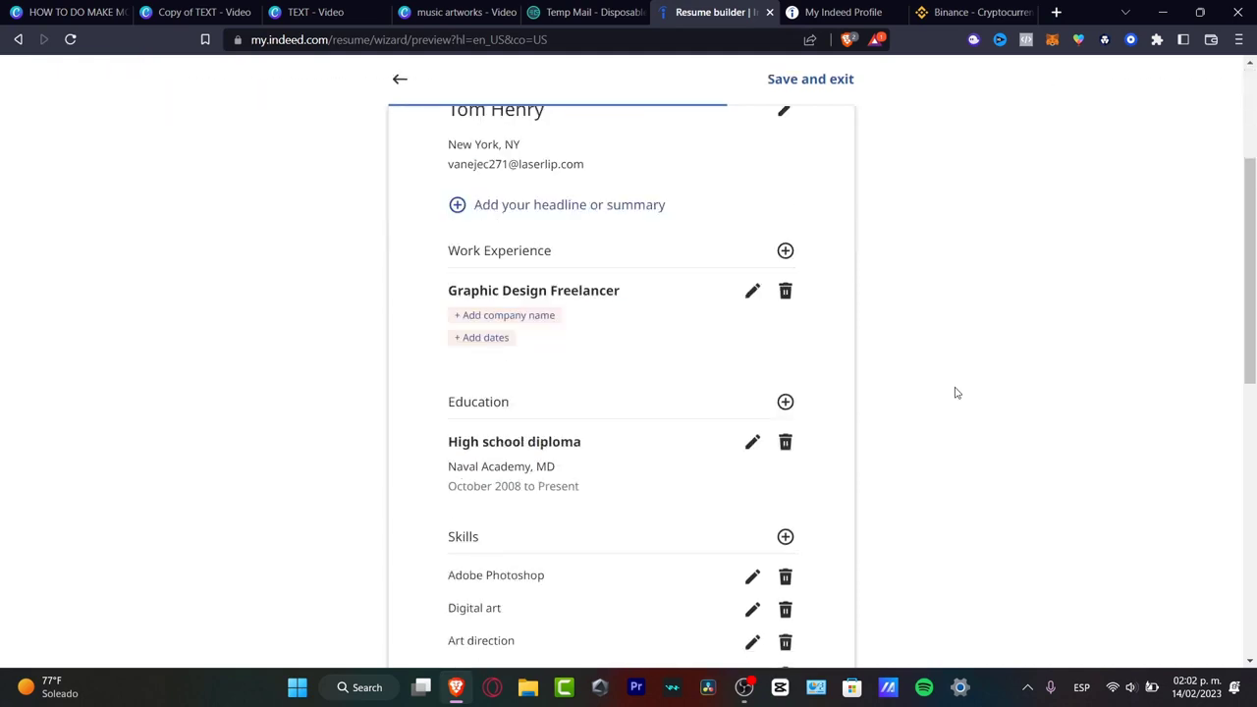
left_click(582, 208)
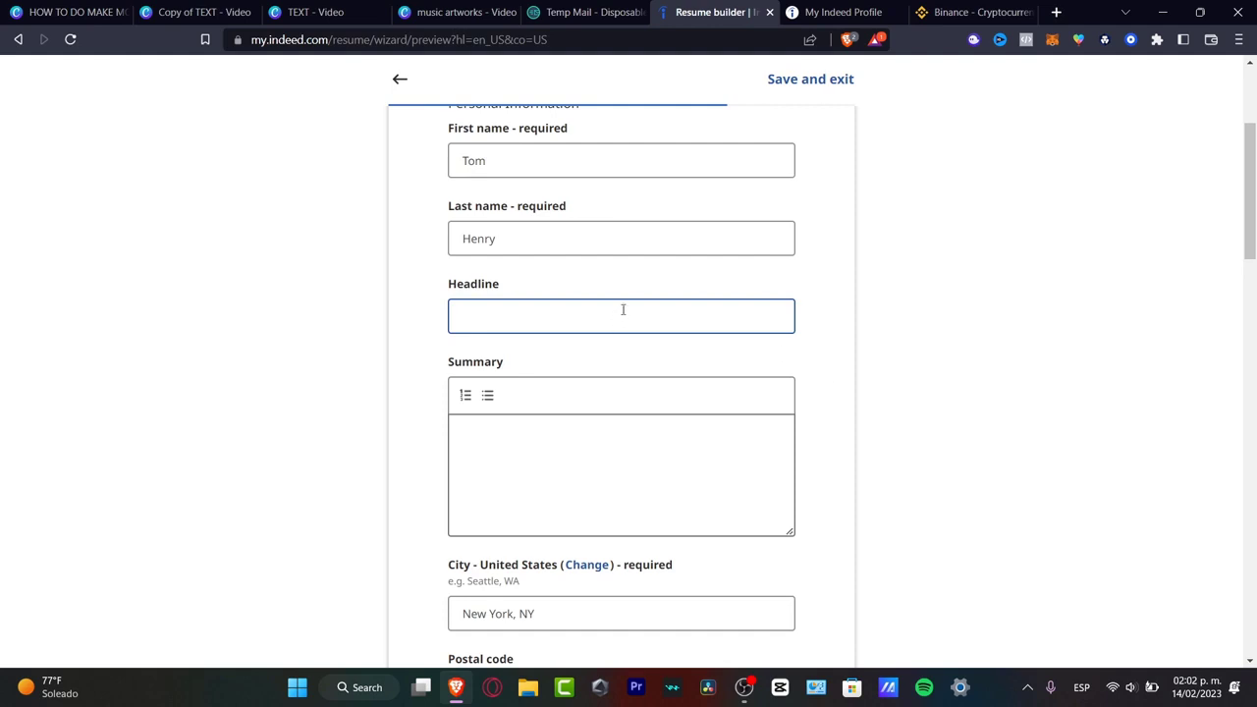
- Enter headline 'Ready to work now' and summary lines BENEFITS and TALENTS, then save
type("Ready")
type("to work nowow")
left_click(750, 499)
type("BENEFITS")
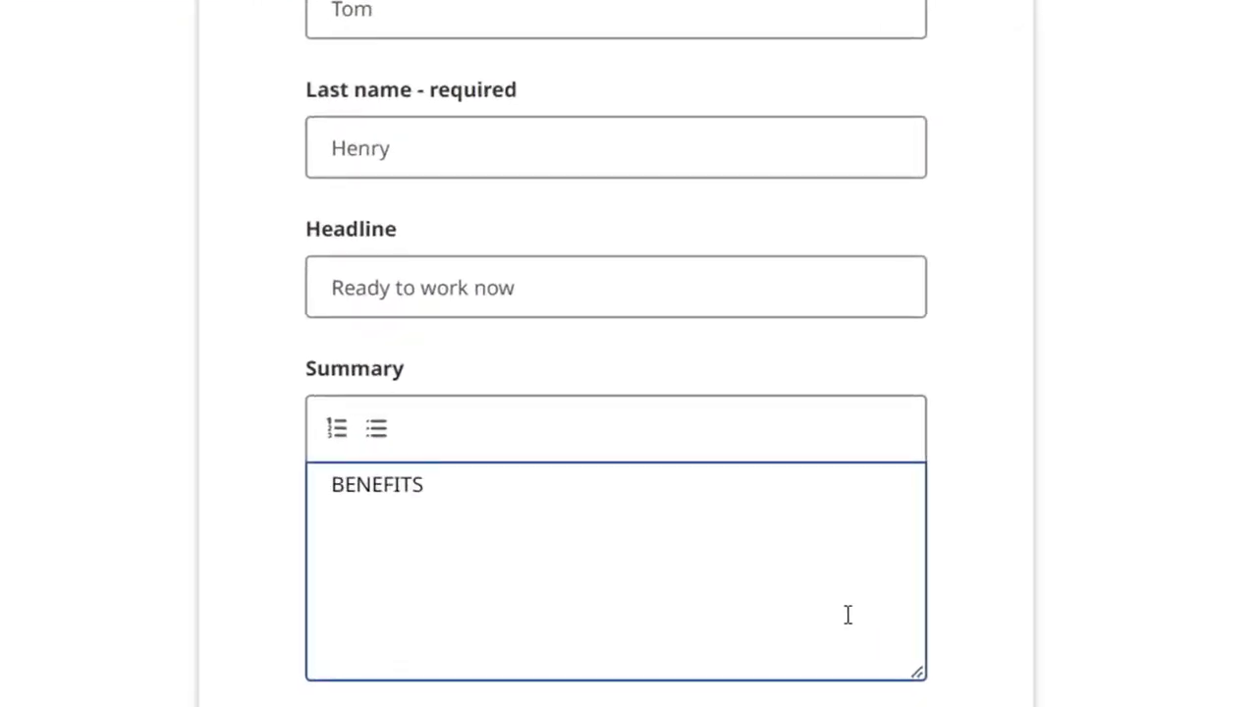
key("Return")
type("TALENTS")
key("Return")
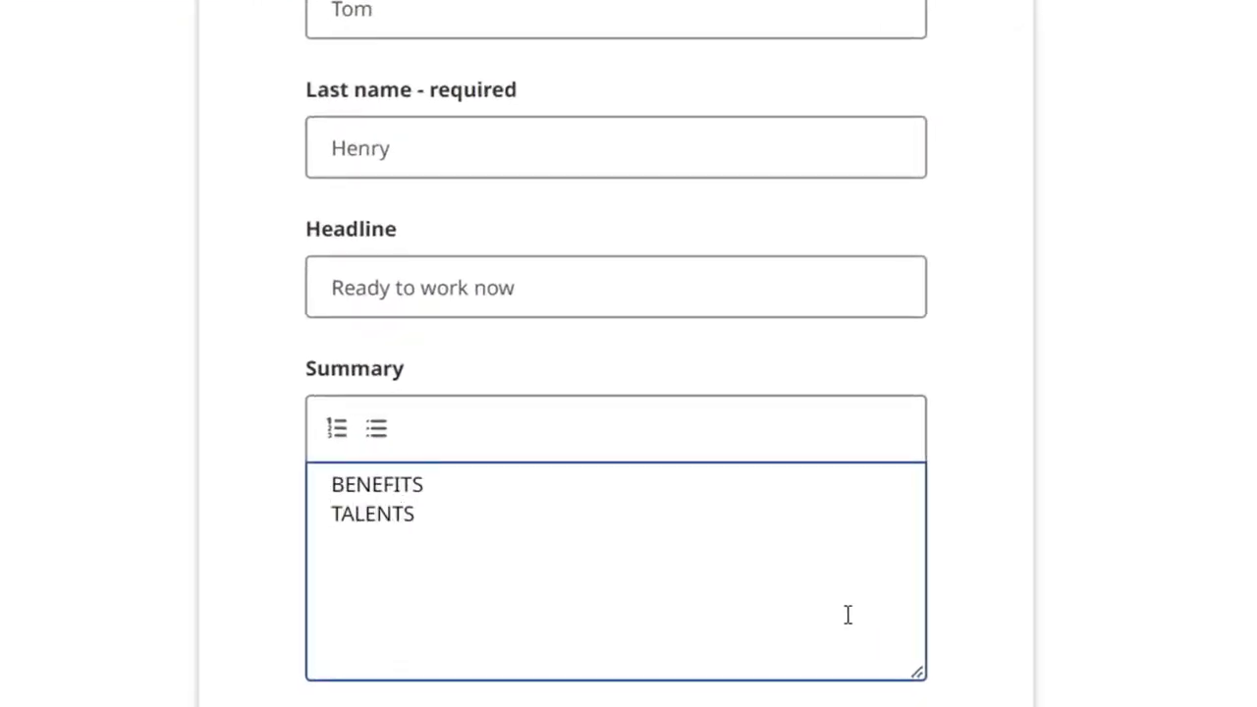
scroll(1130, 519, "down", 4)
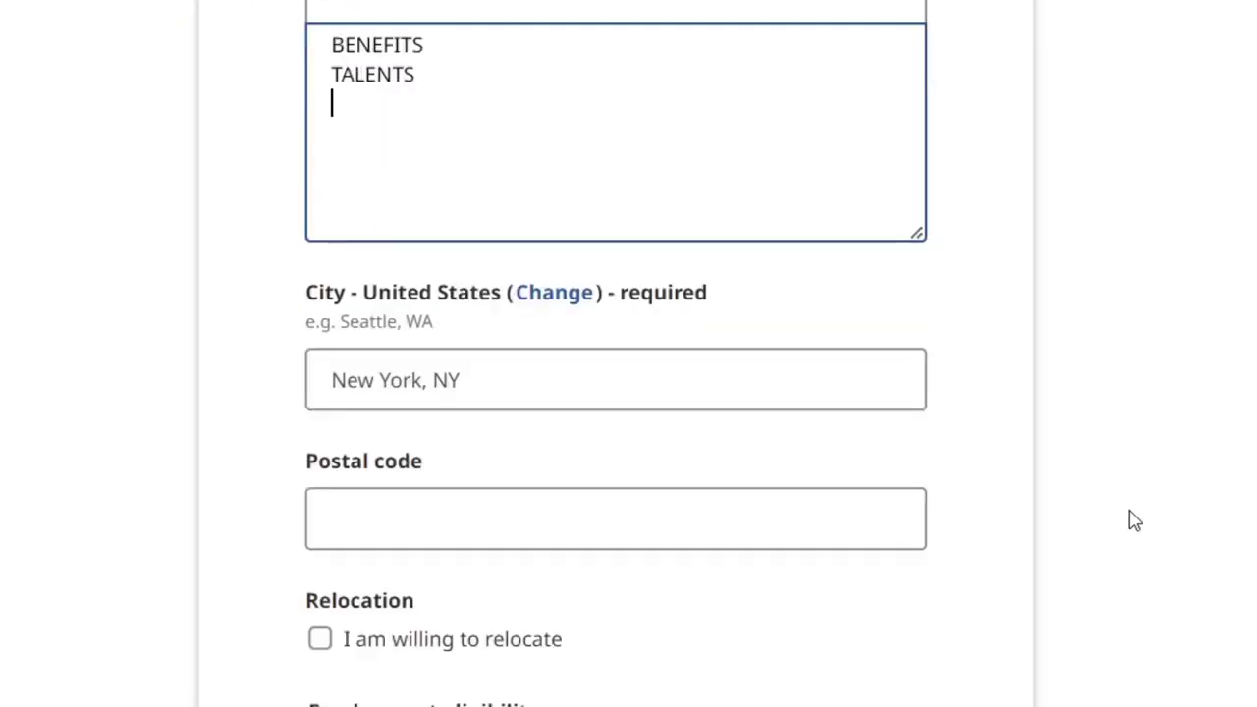
scroll(1139, 525, "down", 4)
scroll(1154, 545, "down", 5)
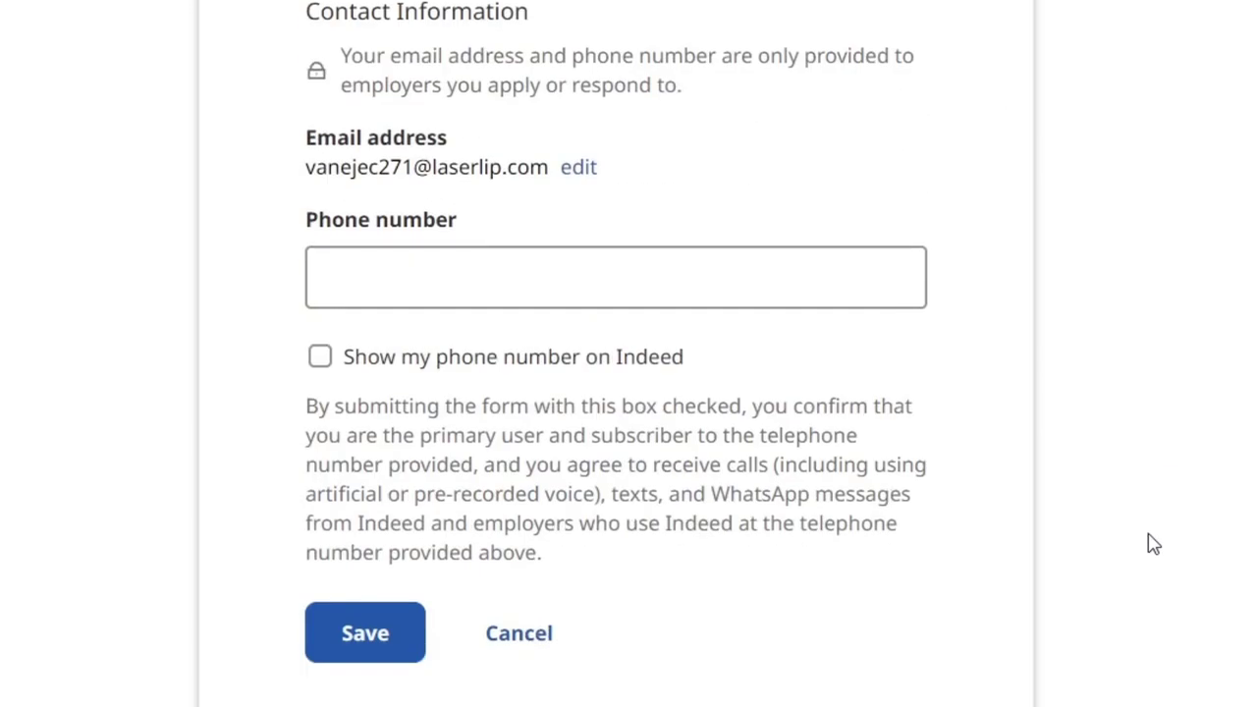
left_click(411, 661)
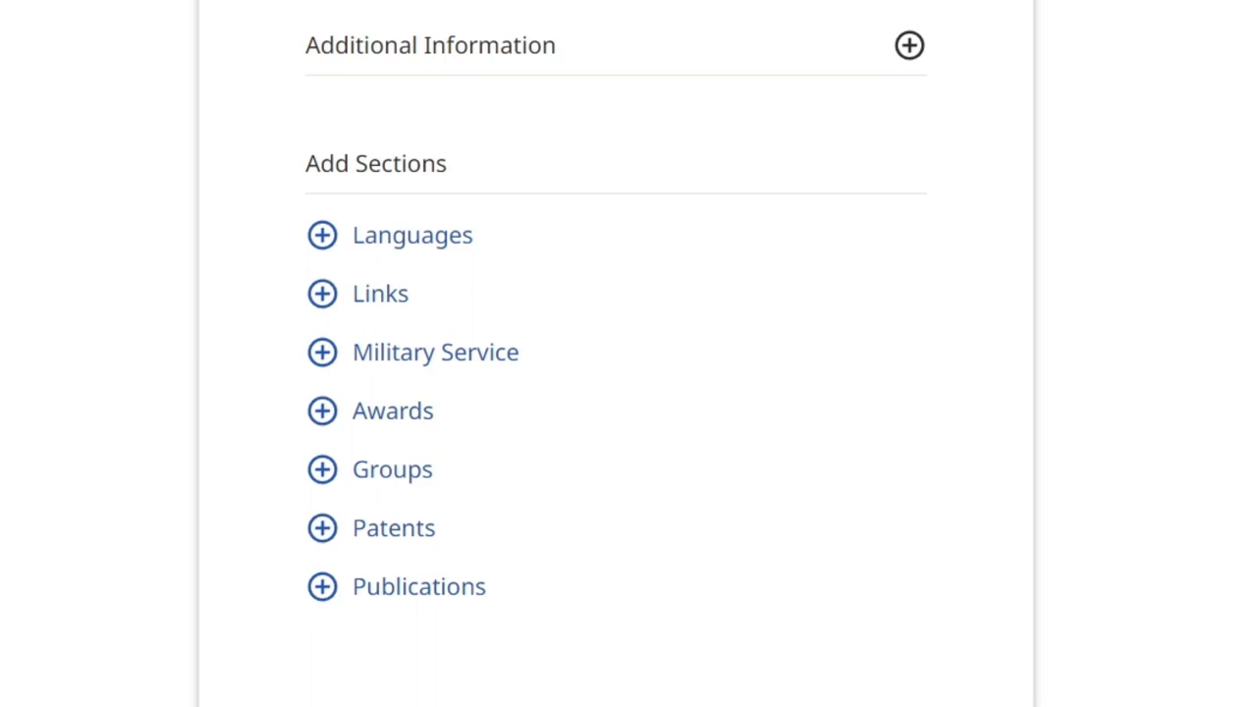
- Switch the resume to Not searchable, back to Searchable on Indeed, and continue
scroll(615, 353, "up", 15)
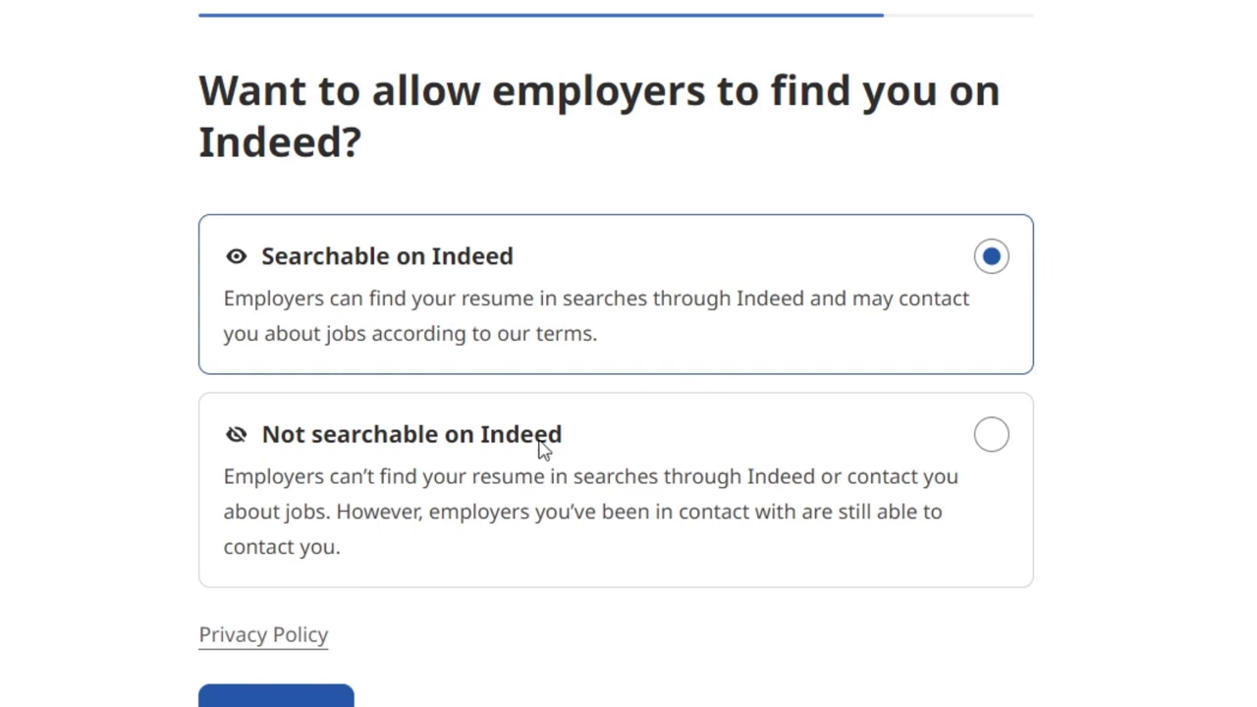
left_click(996, 443)
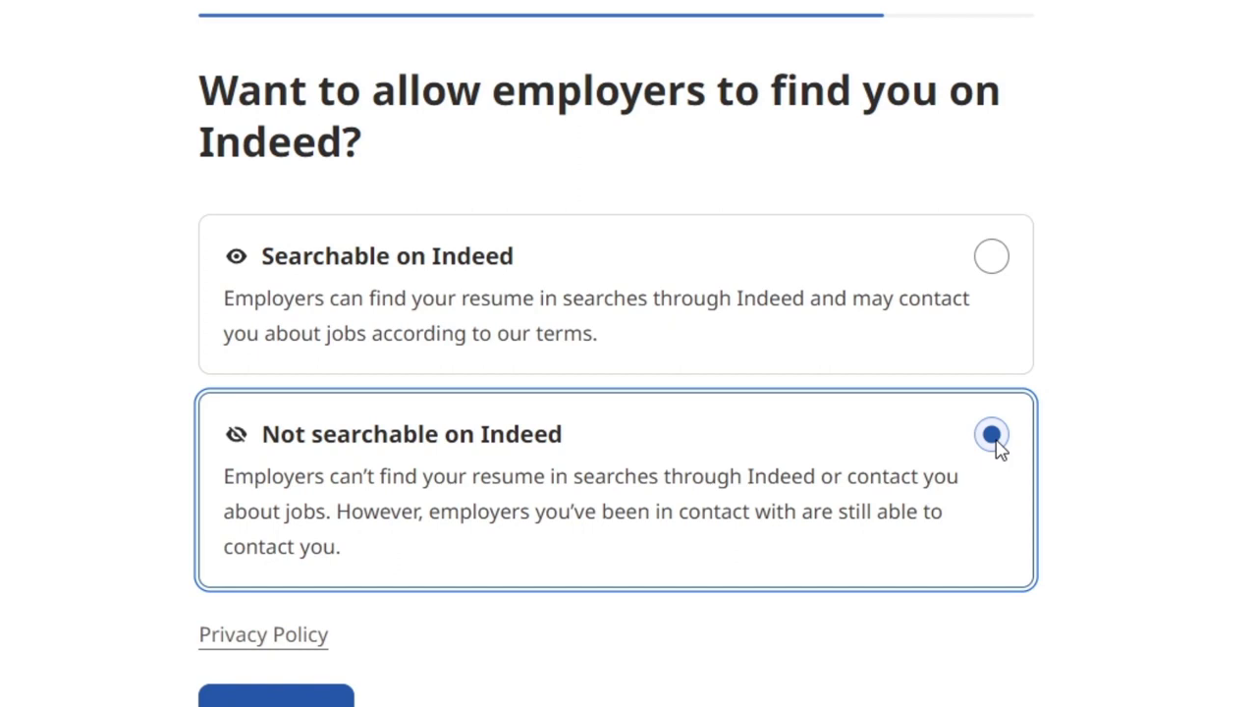
left_click(991, 257)
left_click(285, 693)
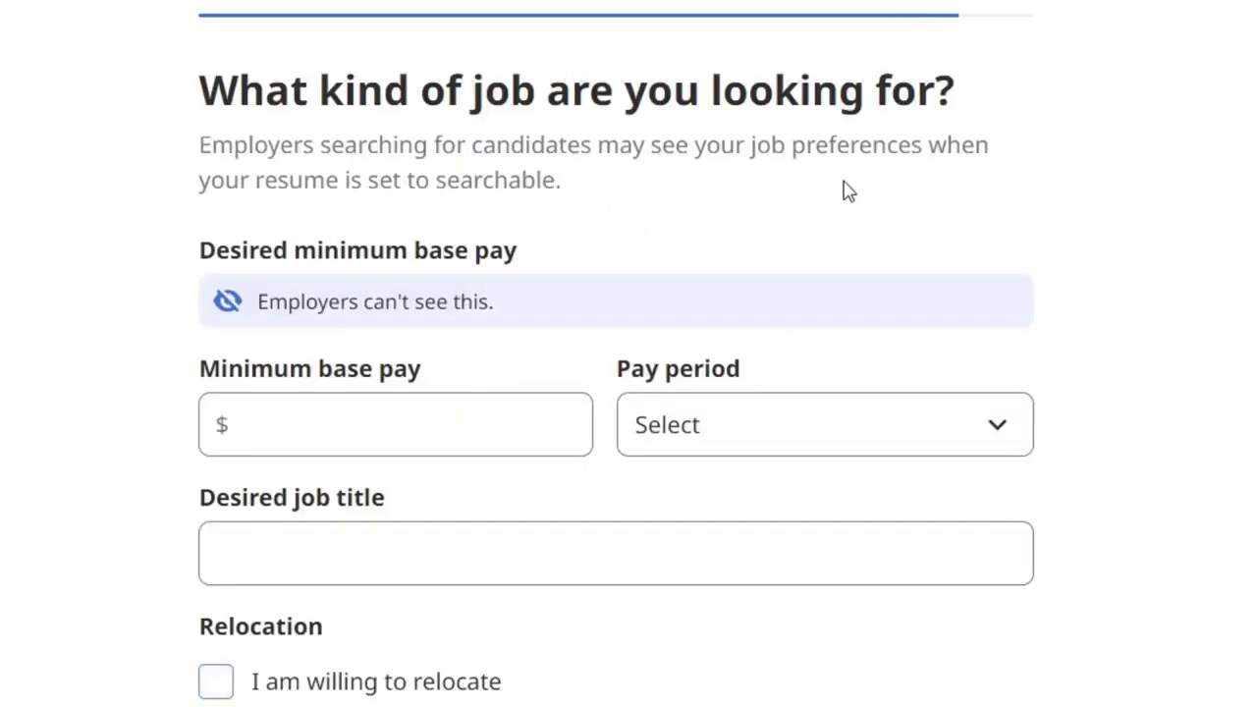
- Set the minimum base pay to 15 per hour
left_click(418, 427)
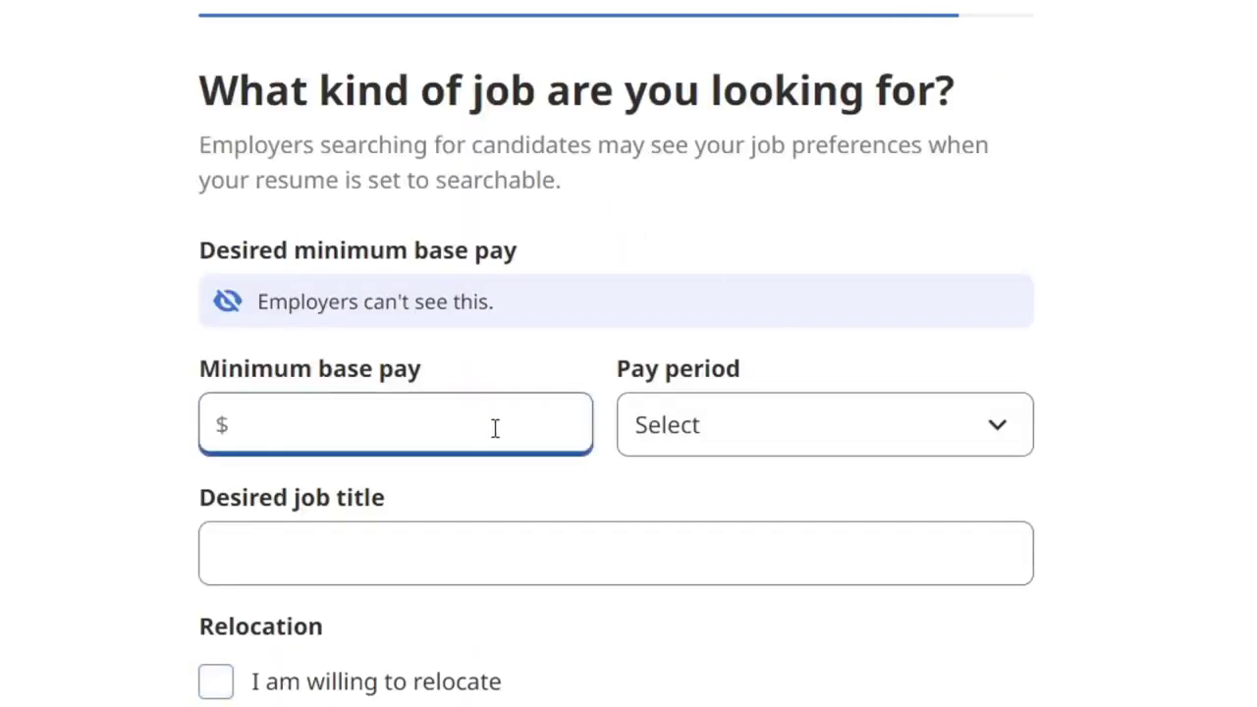
type("15")
left_click(896, 426)
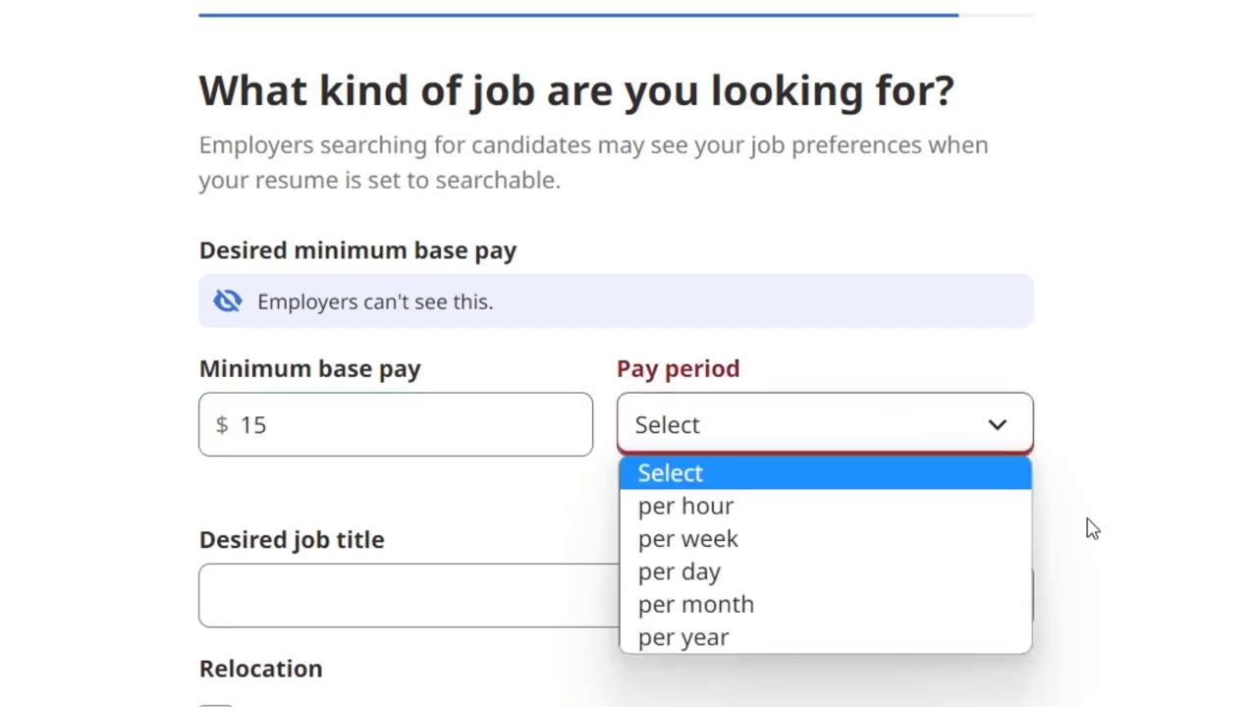
left_click(882, 506)
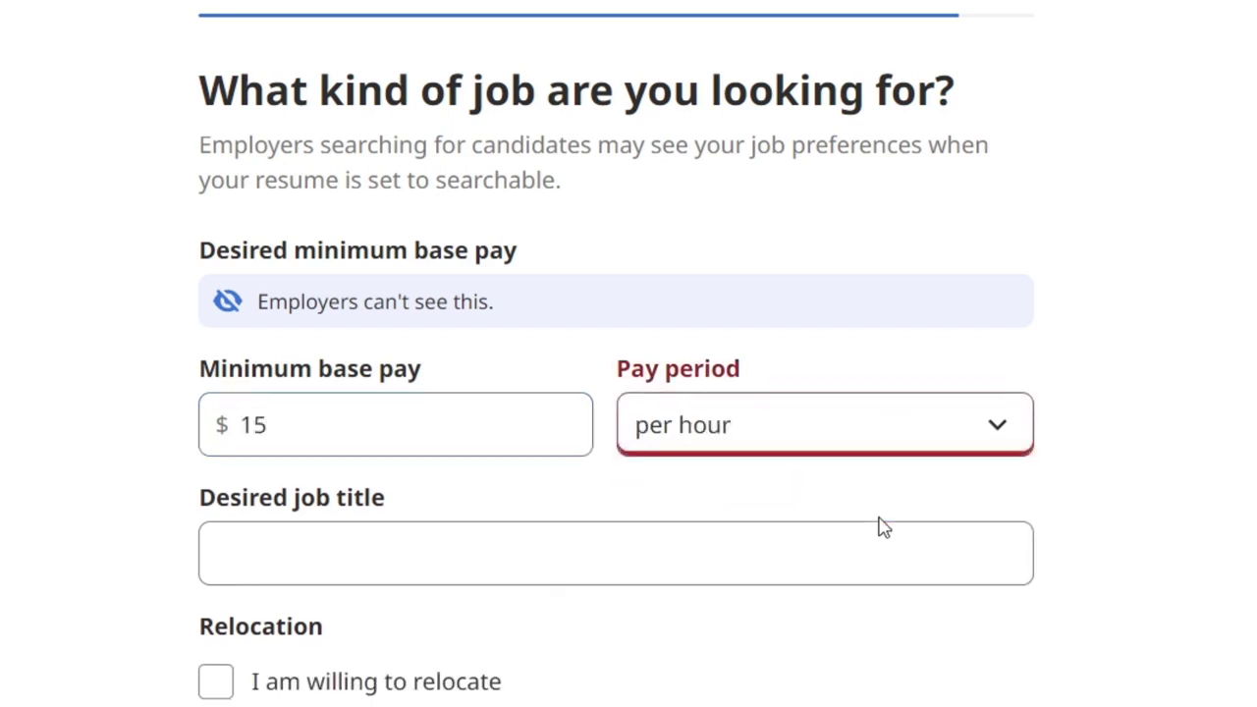
- Choose Video Editor as the desired job title and indicate willingness to relocate
left_click(539, 572)
type("vIDE")
key("BackSpace")
key("BackSpace")
key("BackSpace")
key("BackSpace")
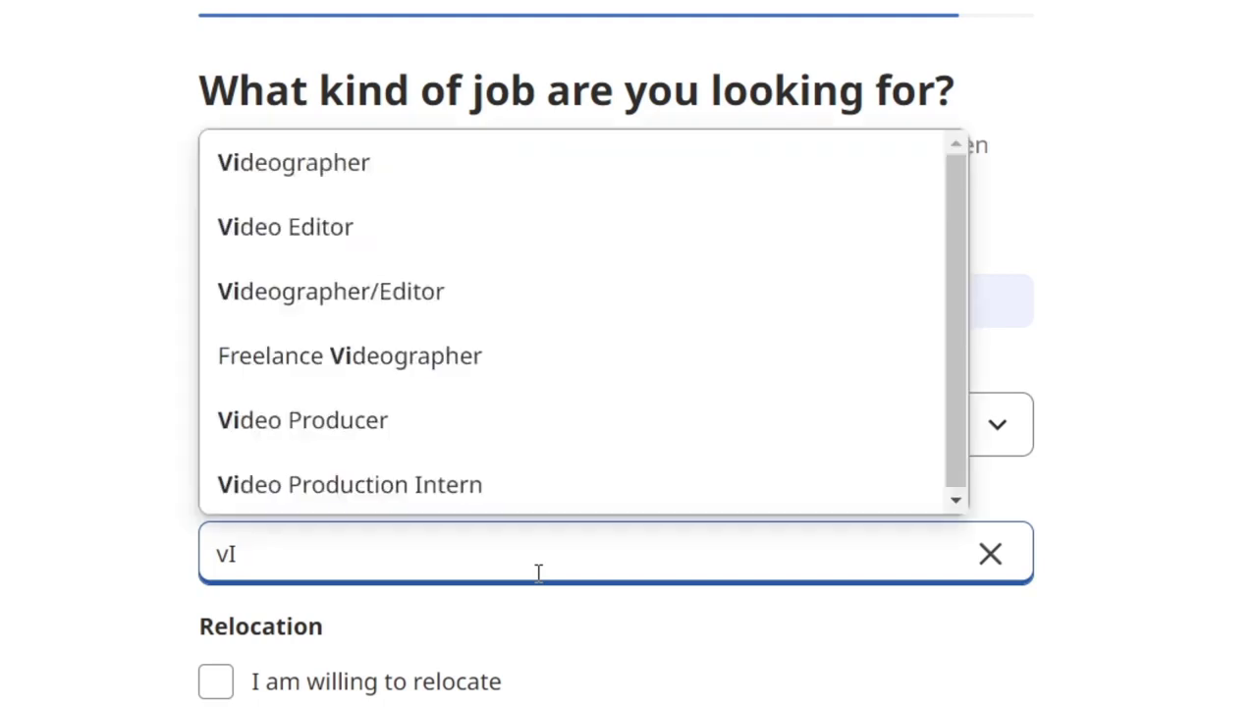
type("Vide")
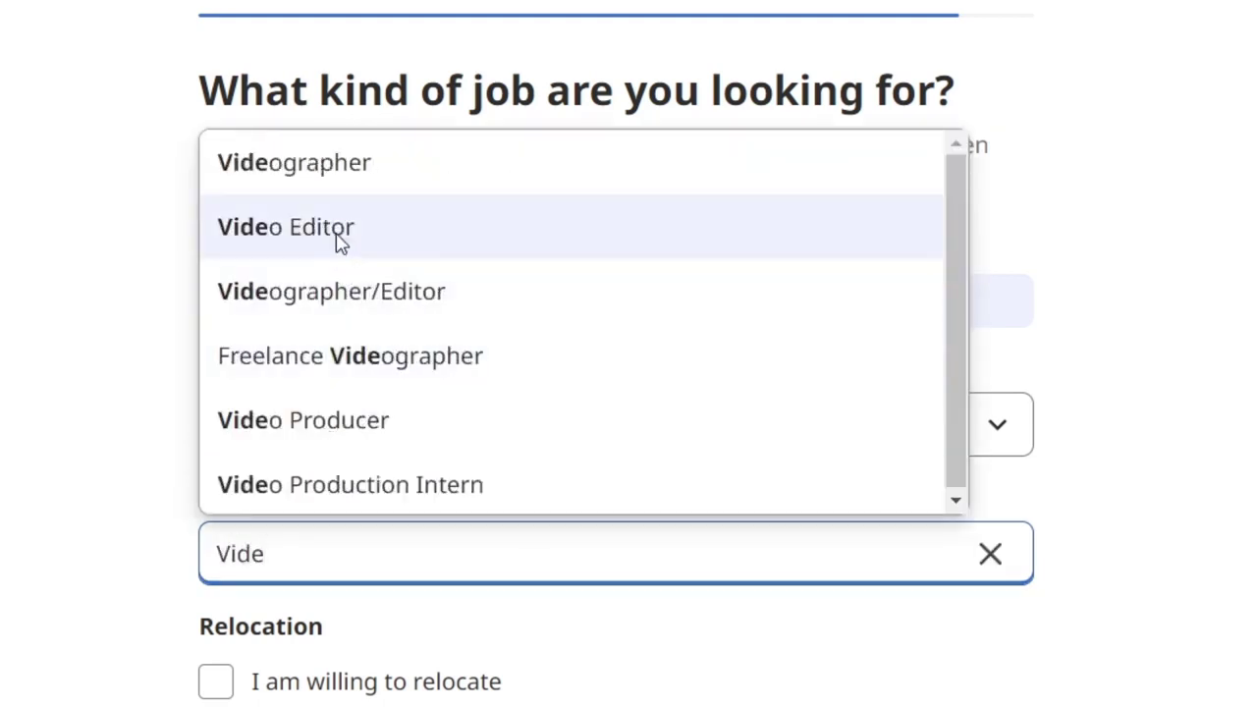
left_click(340, 241)
scroll(602, 491, "down", 5)
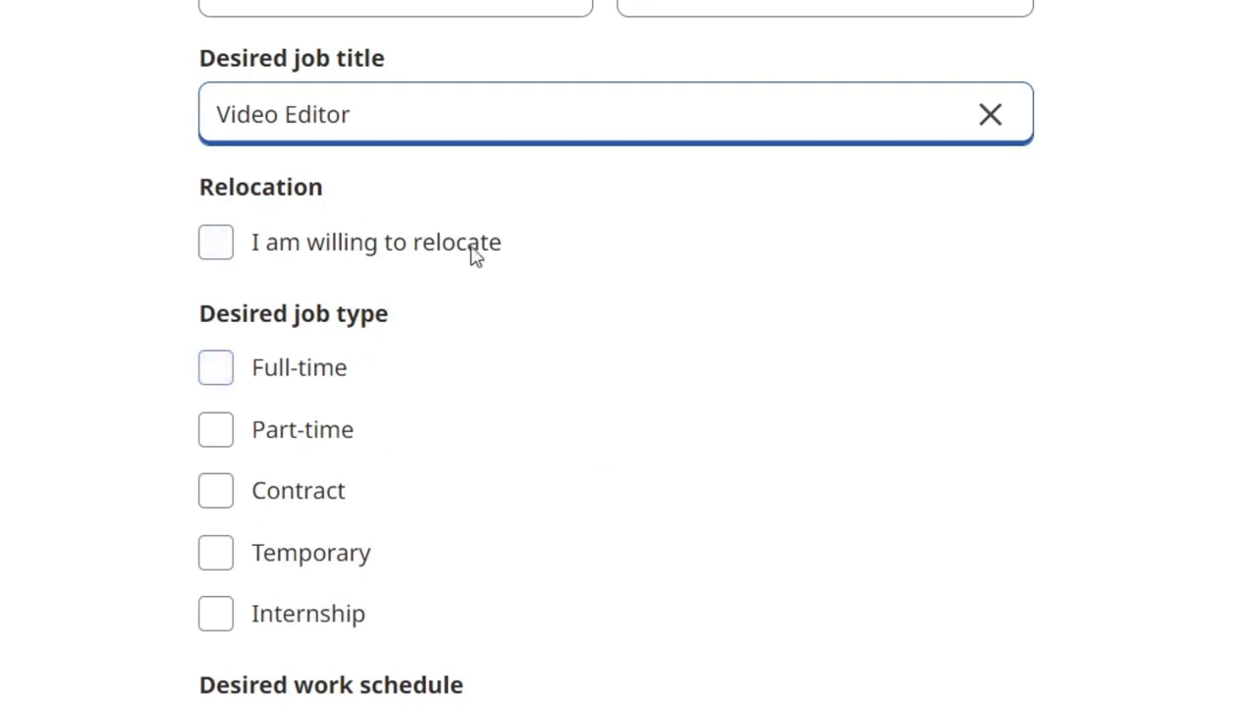
left_click(396, 252)
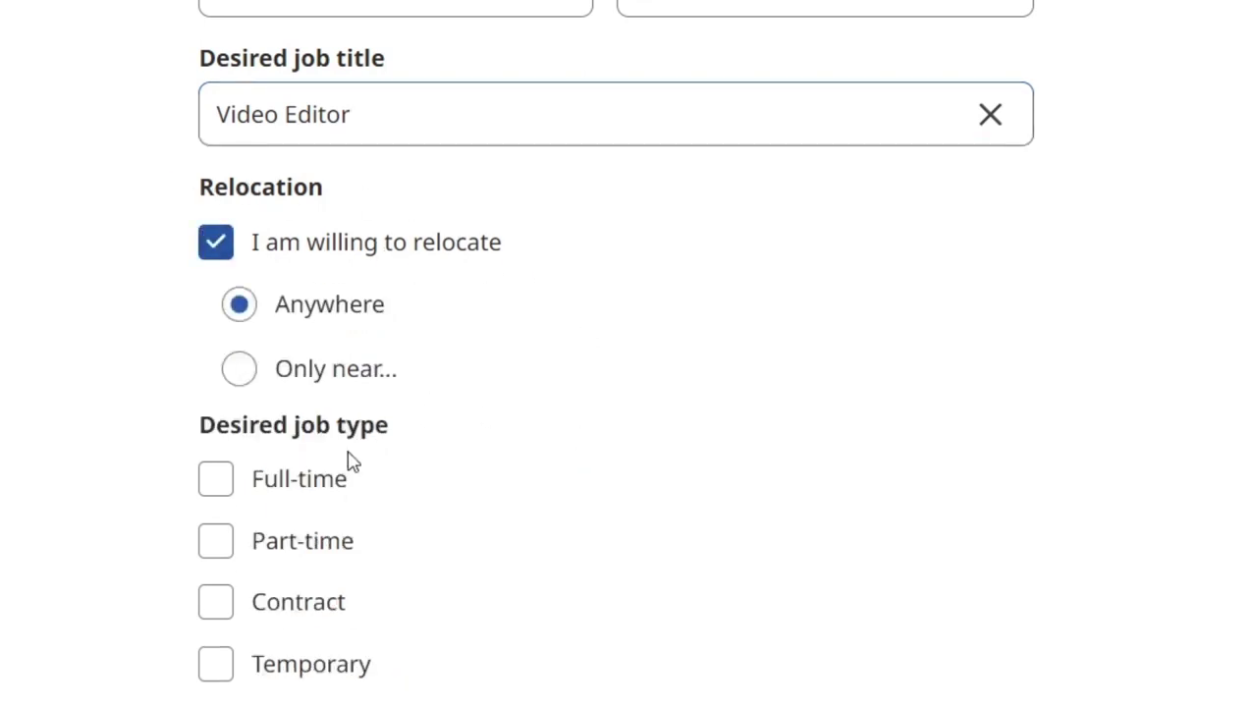
- Add Contract, Internship and Temporary as desired job types
scroll(491, 393, "down", 5)
left_click(328, 169)
left_click(350, 284)
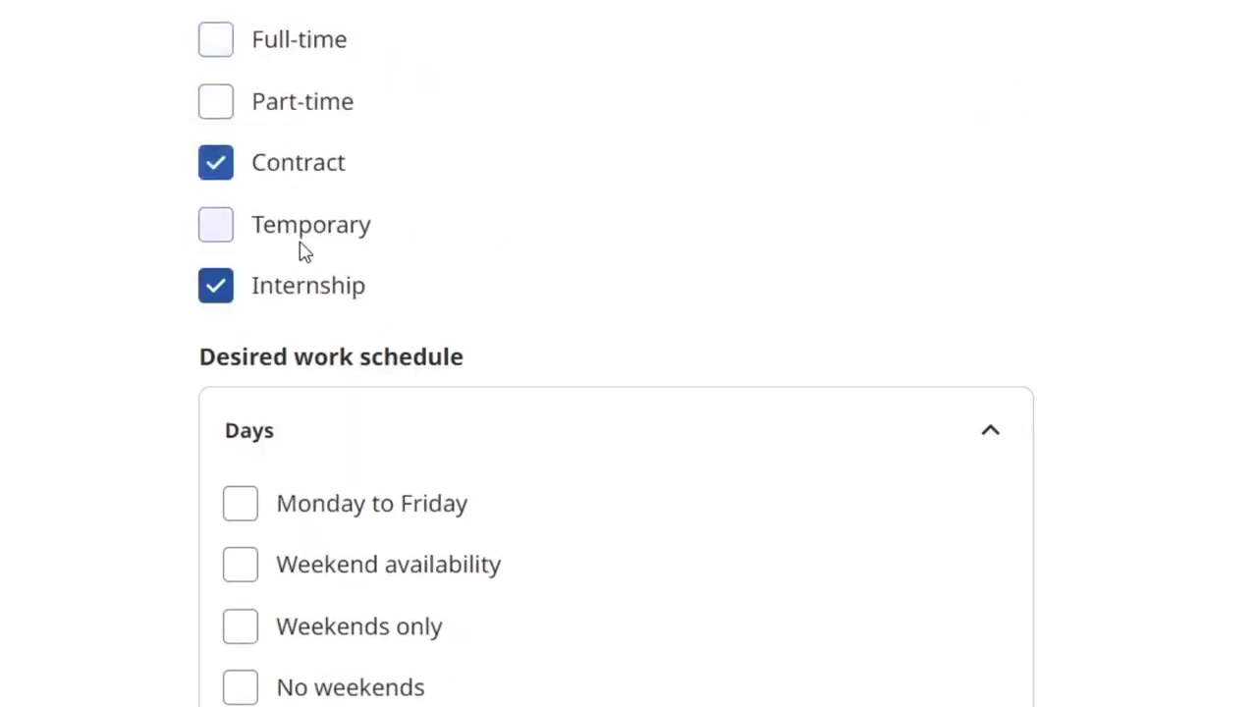
left_click(302, 240)
- Select Monday to Friday and Weekends only schedules, expanding the Shifts and Other options
scroll(605, 413, "down", 3)
left_click(387, 245)
left_click(393, 357)
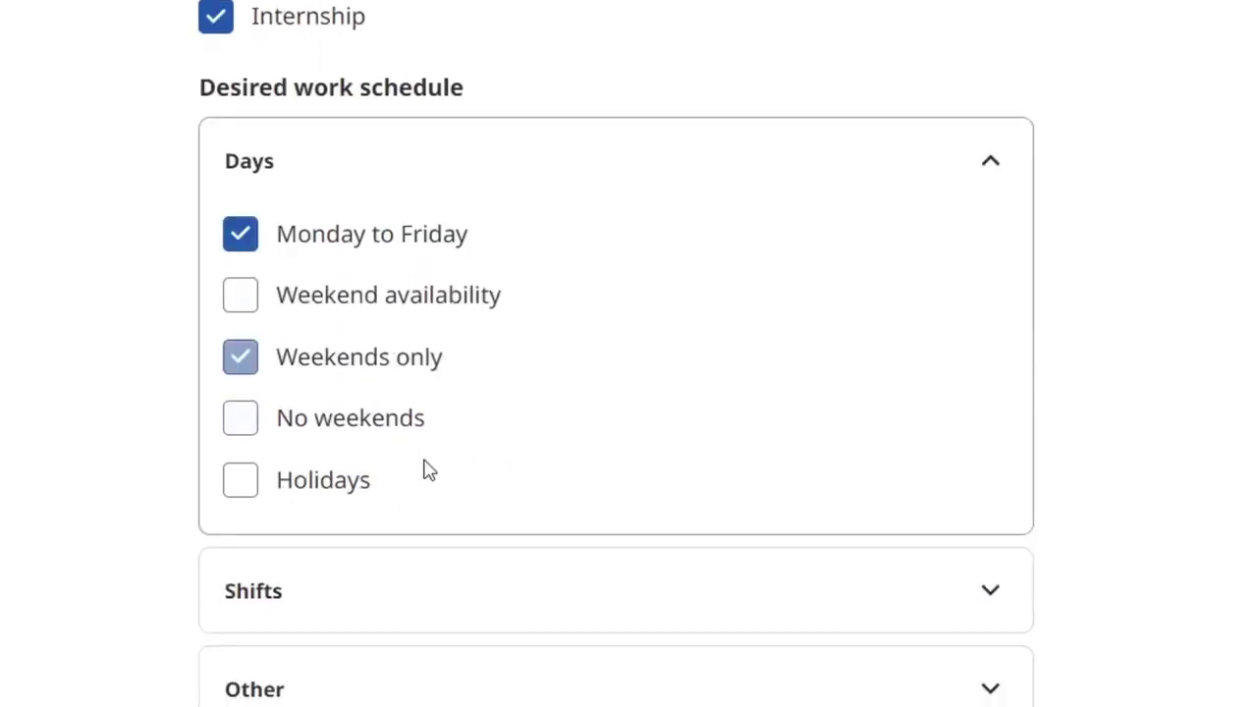
left_click(508, 614)
scroll(512, 629, "down", 6)
left_click(511, 684)
scroll(589, 681, "down", 3)
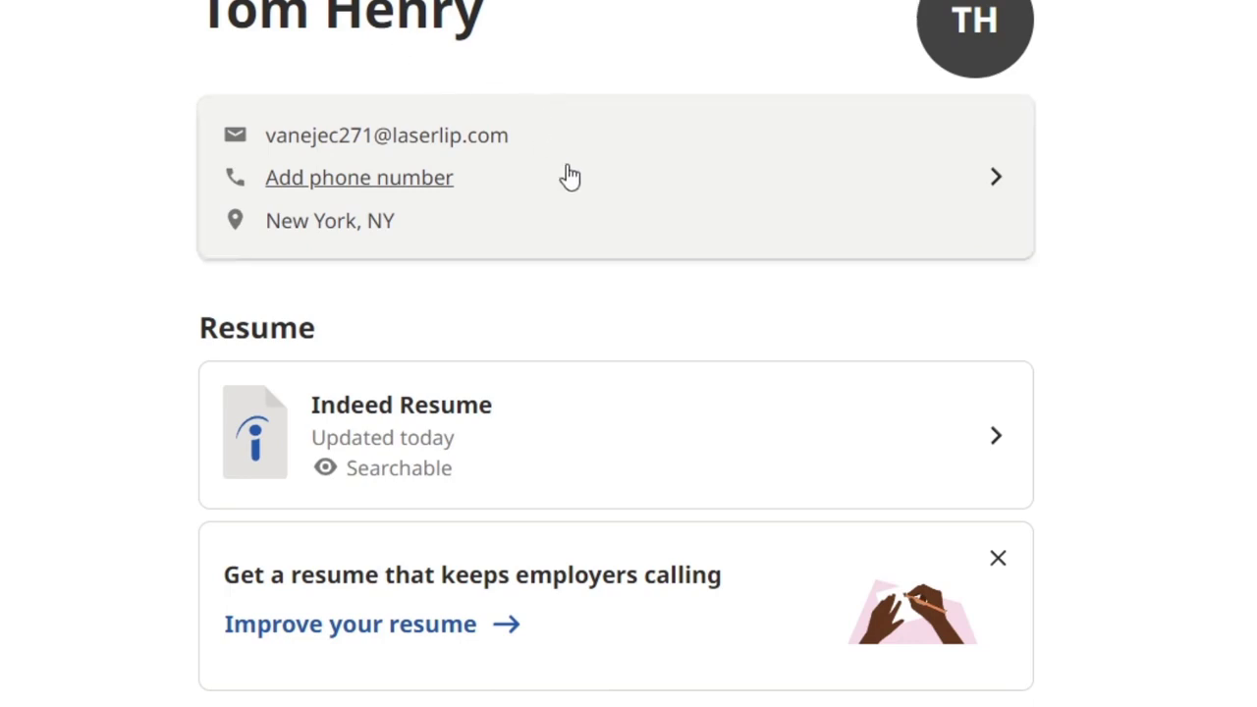
- View the profile's Qualifications section, return, then open the Skills tests section
scroll(778, 496, "down", 4)
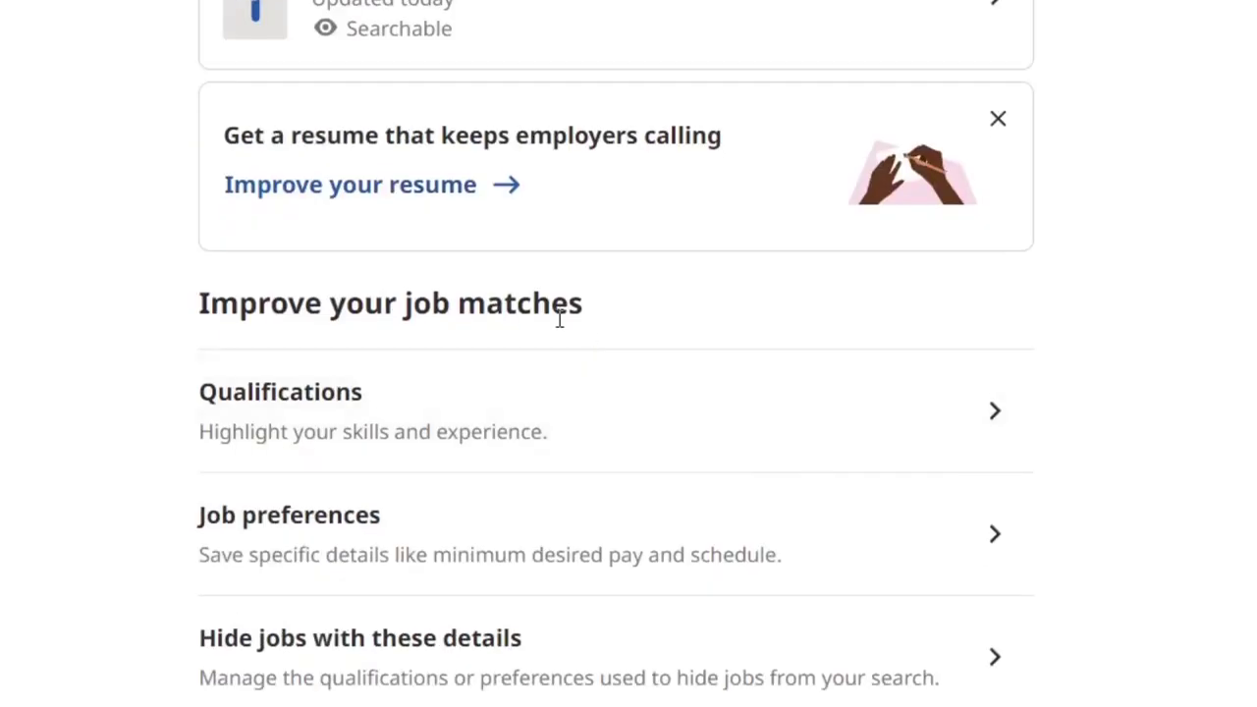
left_click_drag(530, 317, 603, 314)
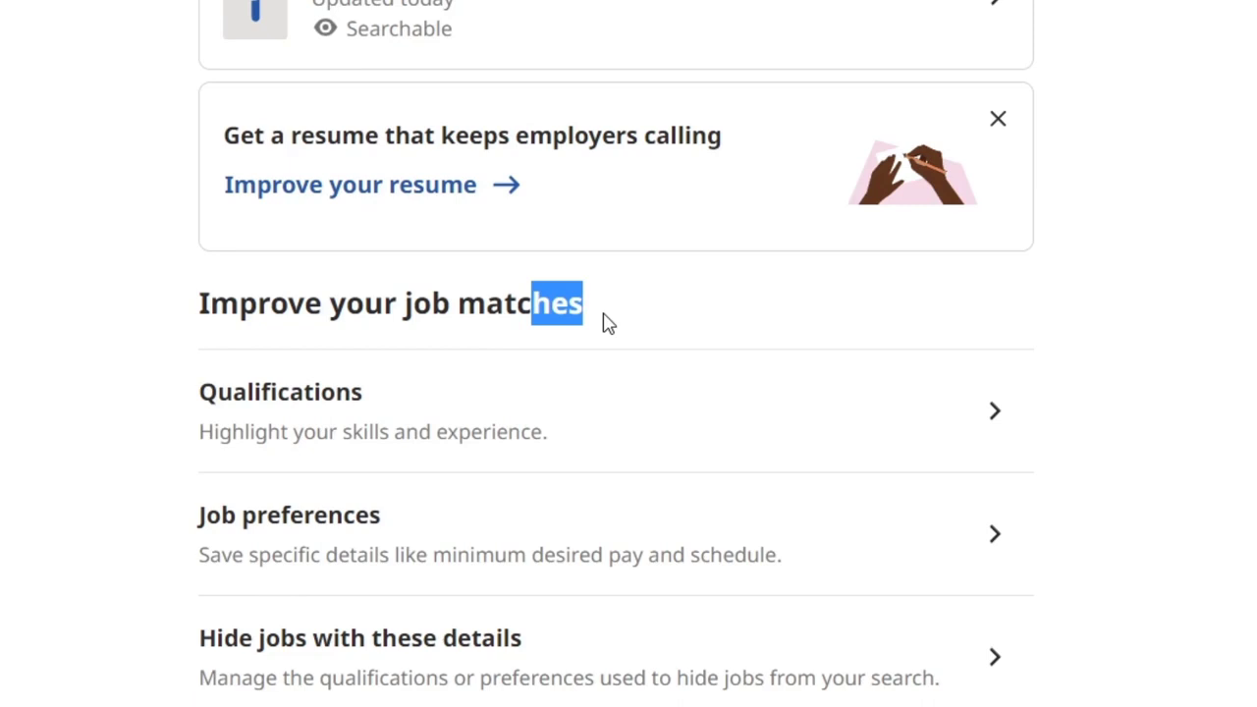
left_click(698, 393)
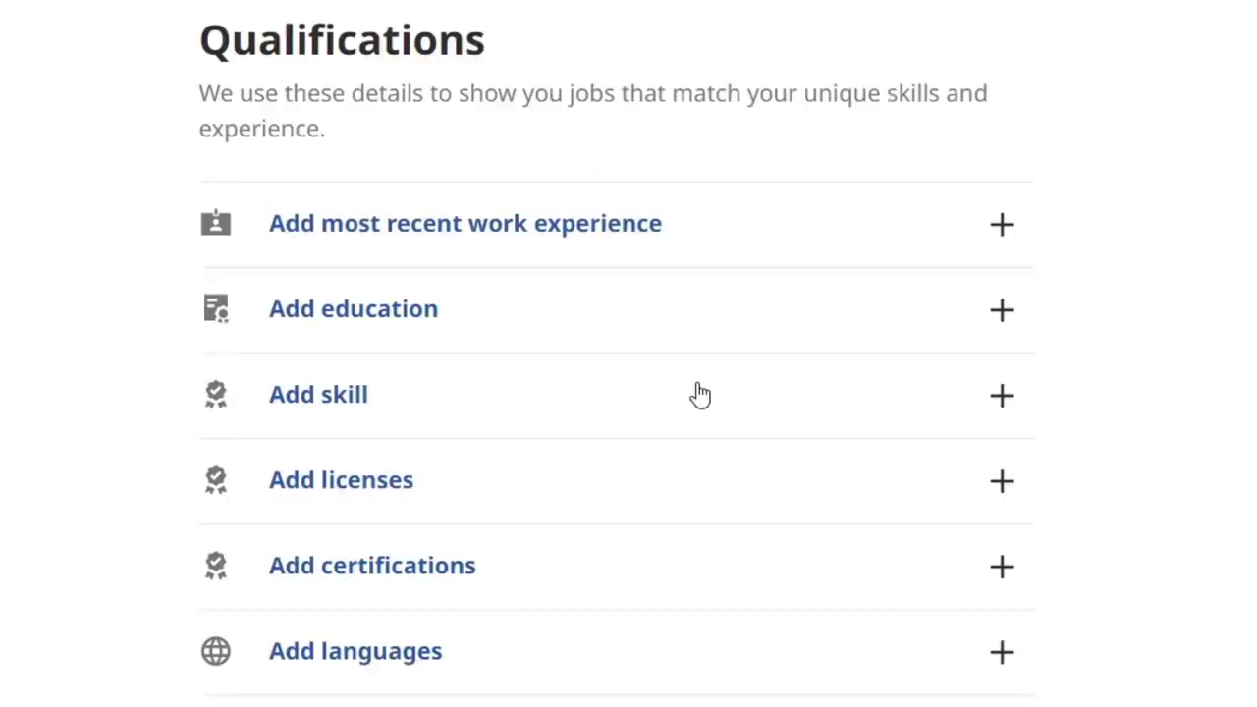
left_click(216, 1)
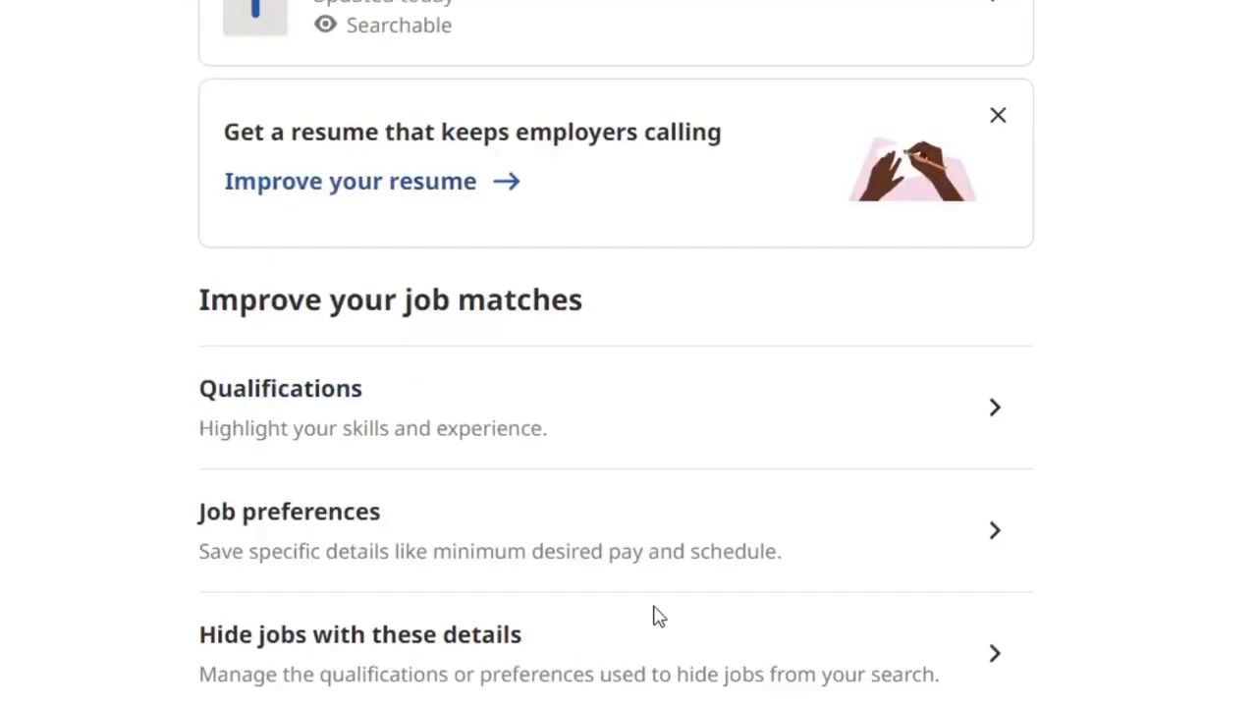
scroll(658, 615, "down", 4)
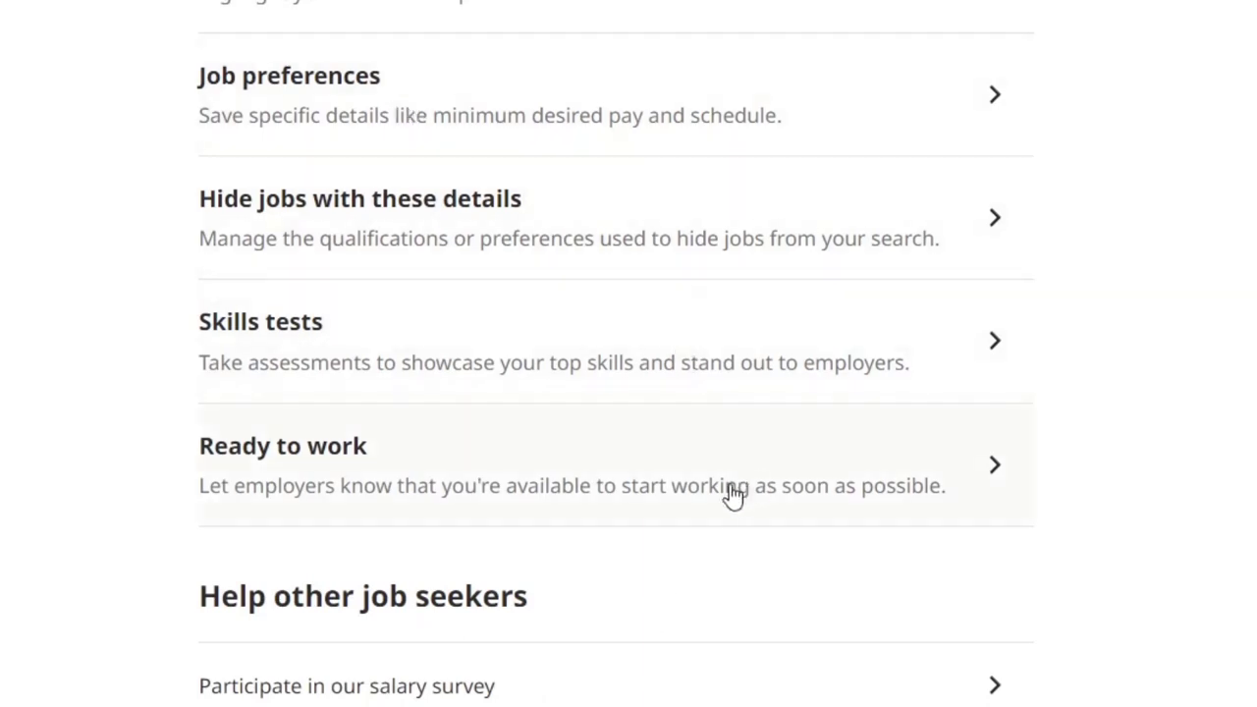
left_click(603, 367)
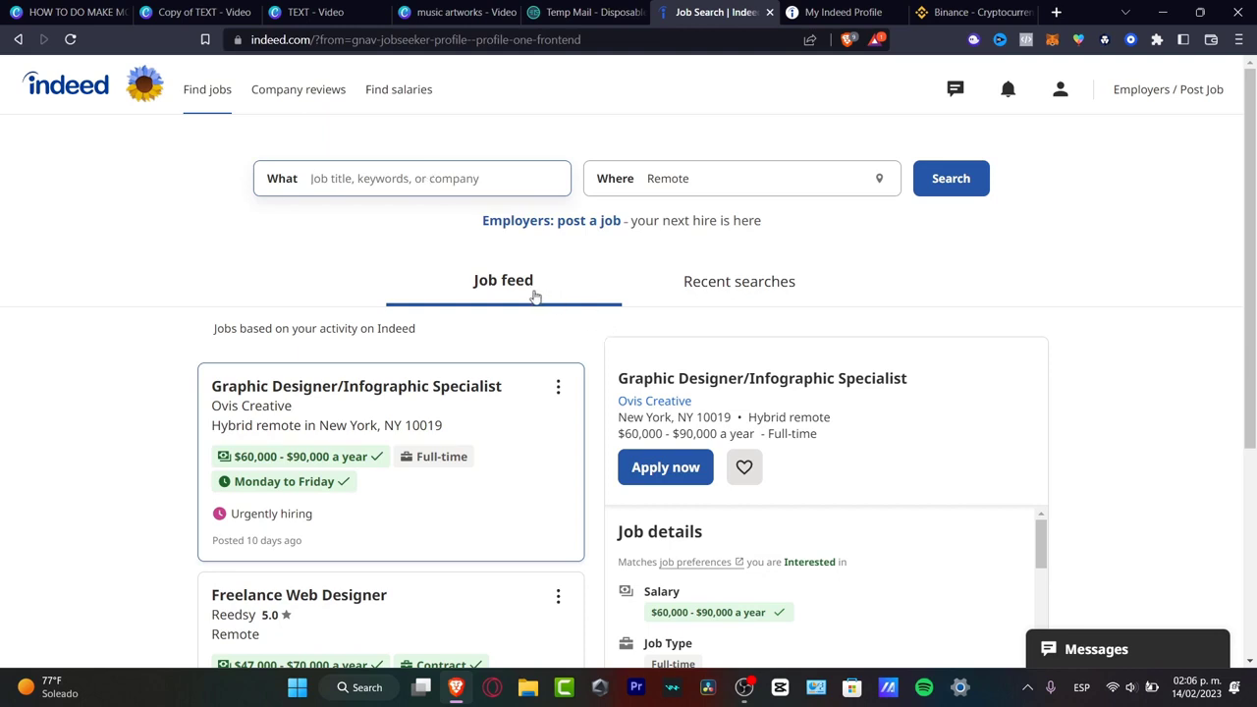
- Search for 'video editor' jobs with Remote as the location
scroll(1094, 401, "down", 3)
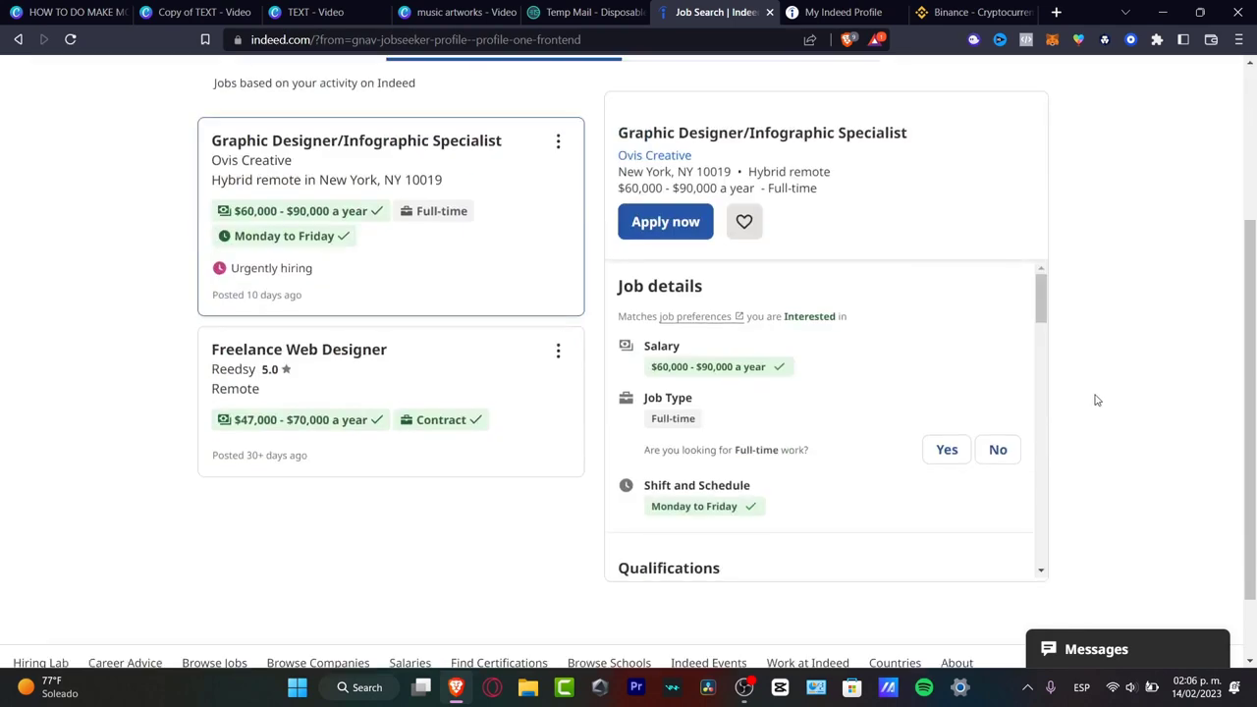
scroll(1099, 401, "down", 1)
scroll(1099, 399, "up", 5)
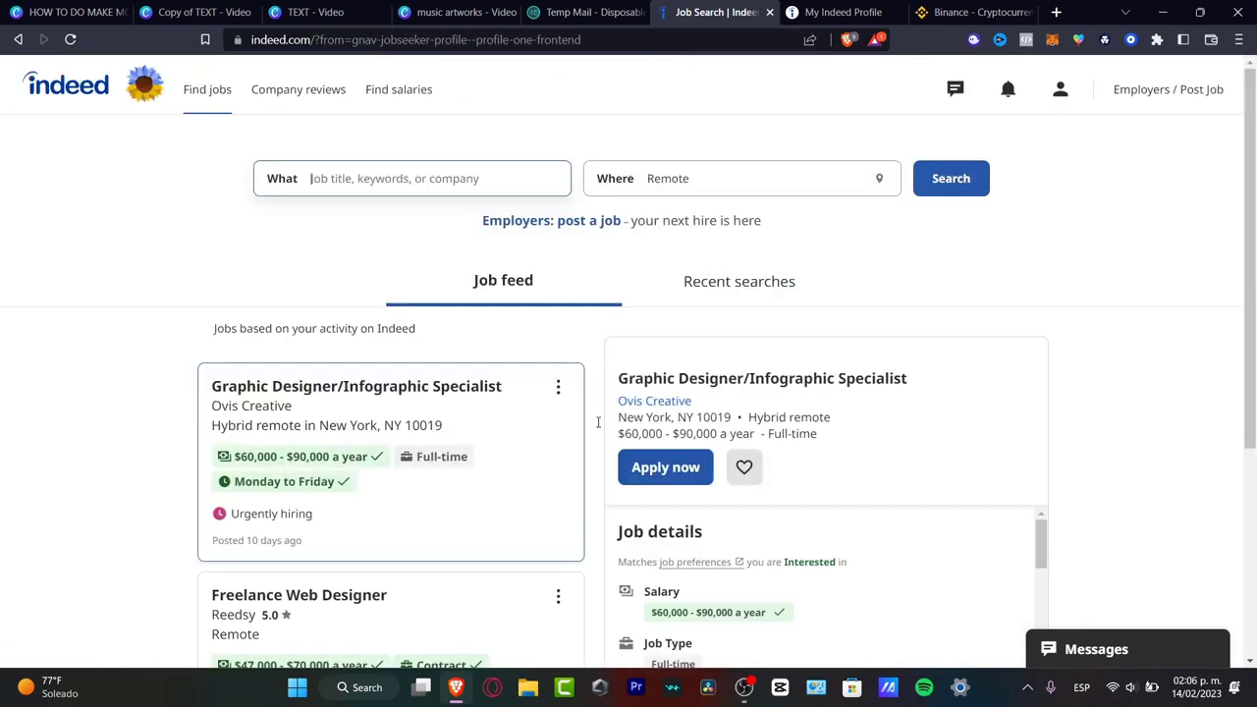
left_click(452, 183)
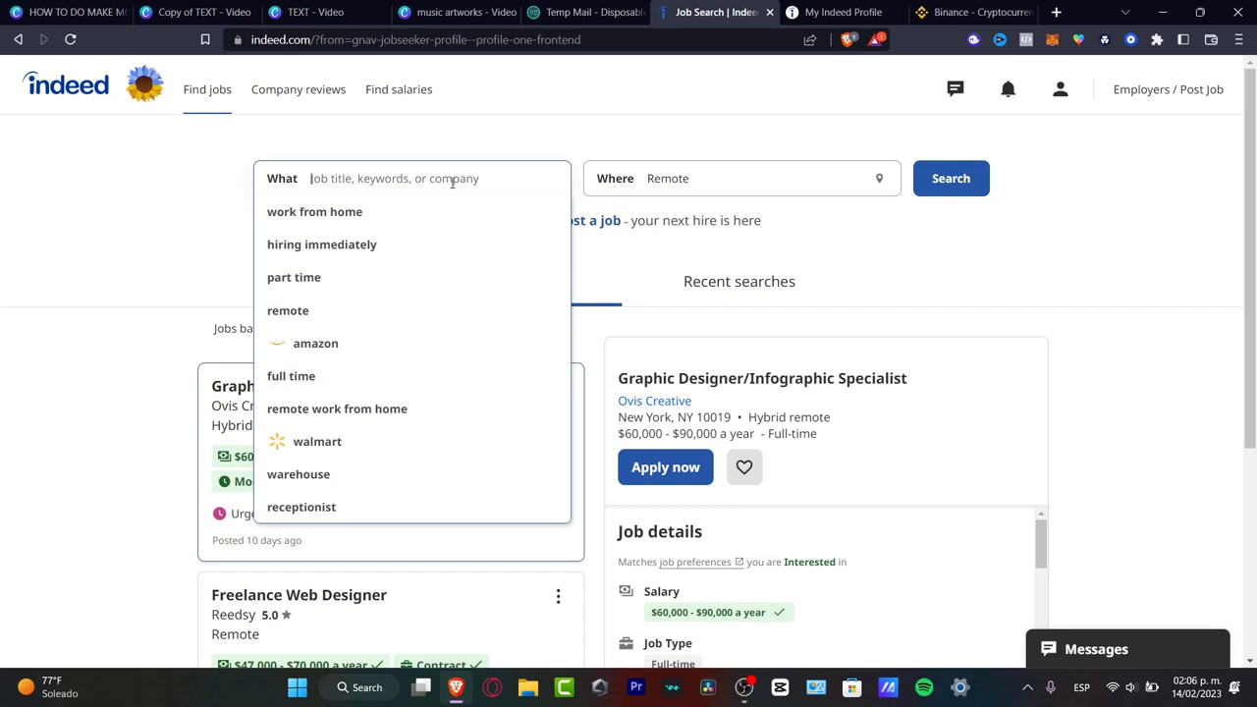
type("video edit")
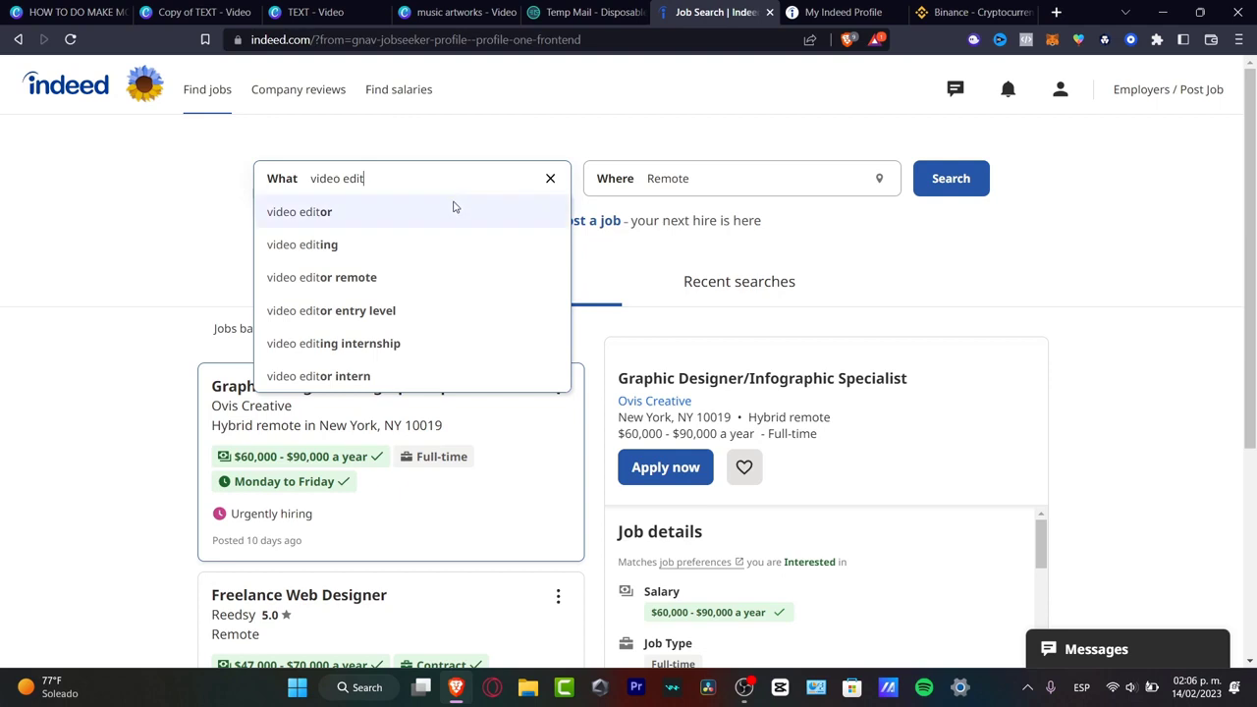
left_click(454, 209)
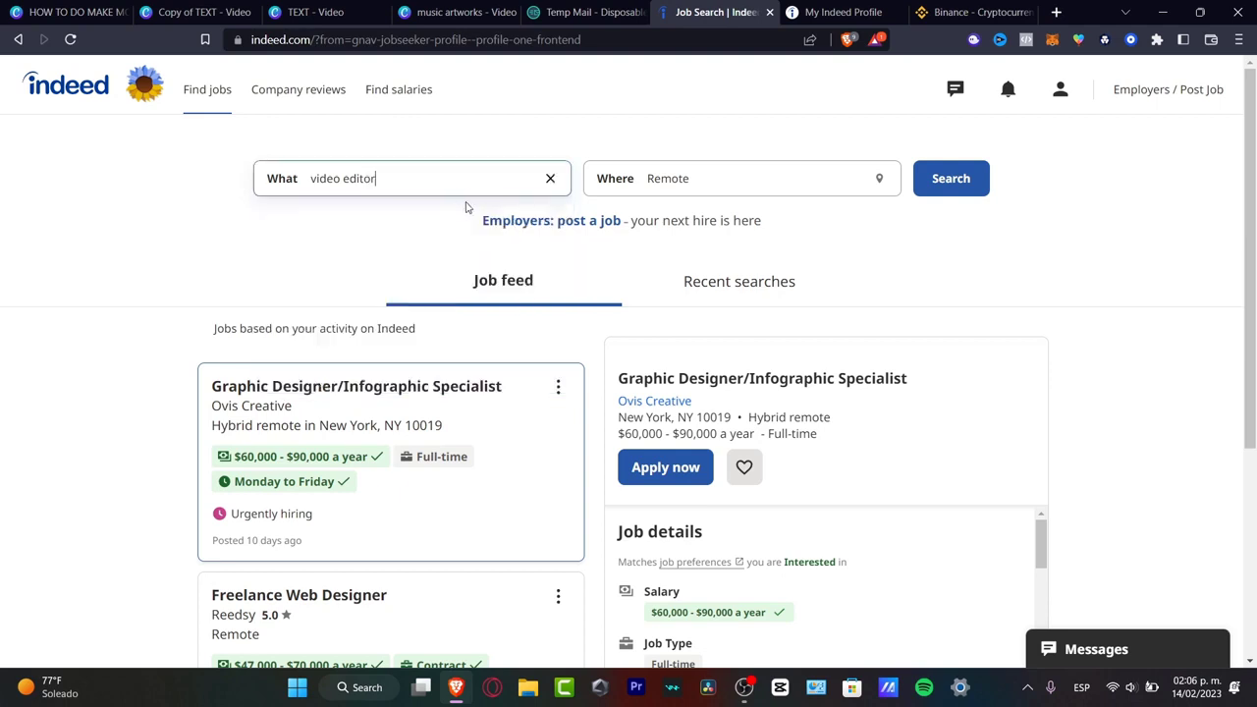
left_click(944, 196)
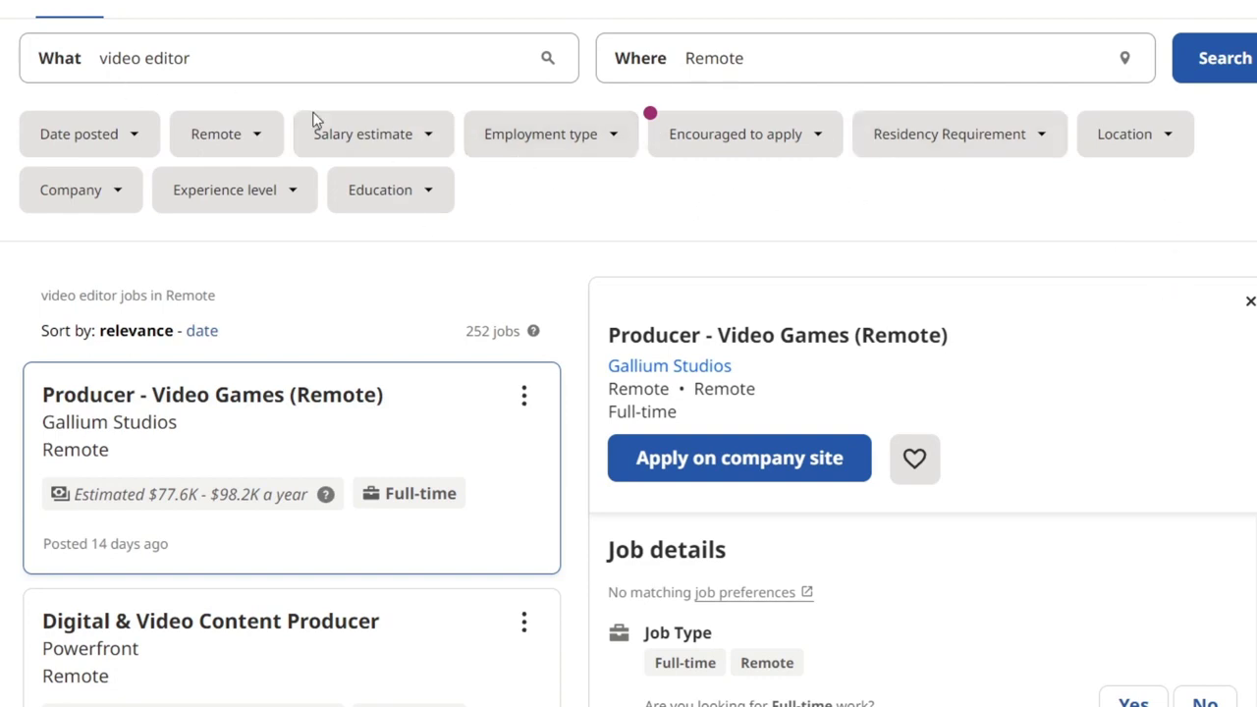
- Try limiting results to the last 14 days, then remove that date filter
left_click(124, 155)
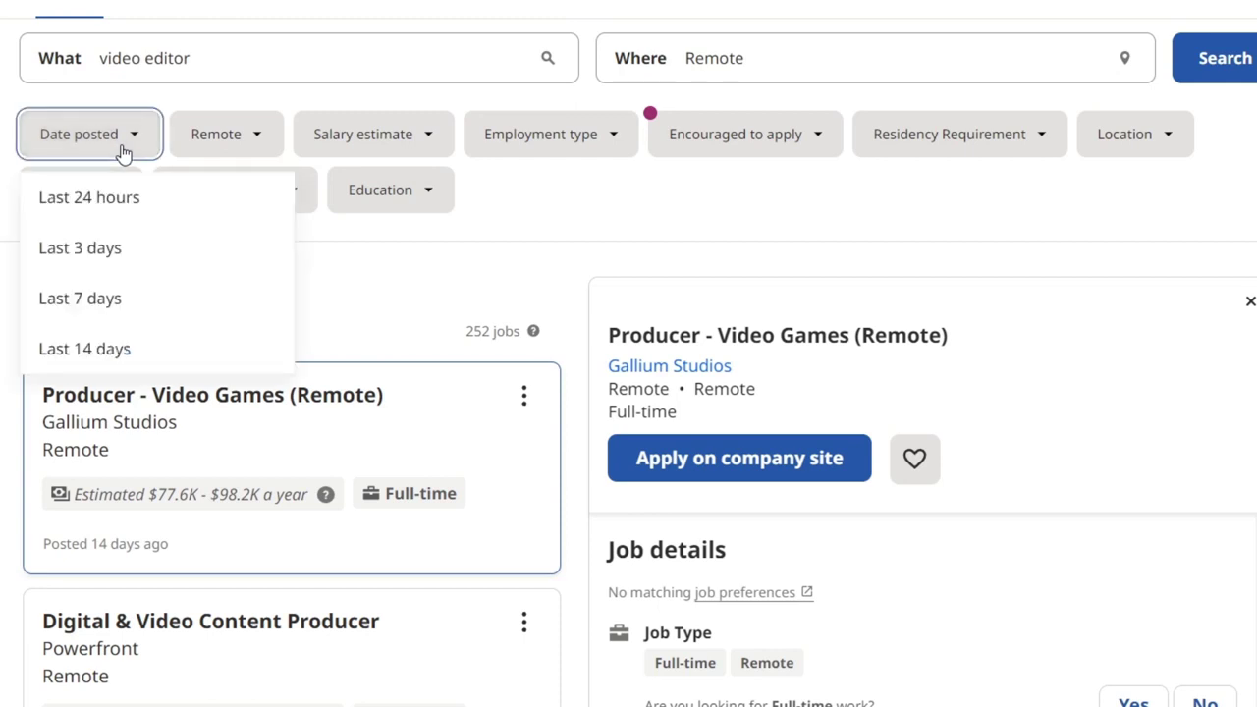
left_click(135, 346)
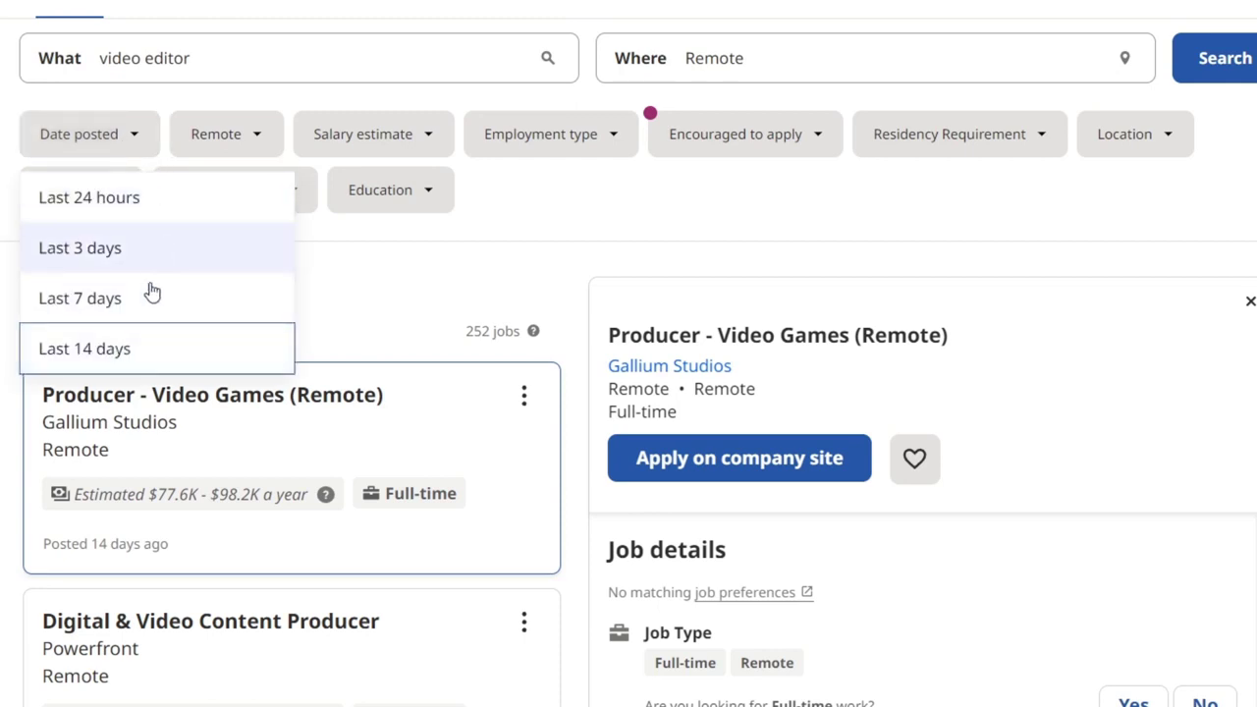
left_click(116, 143)
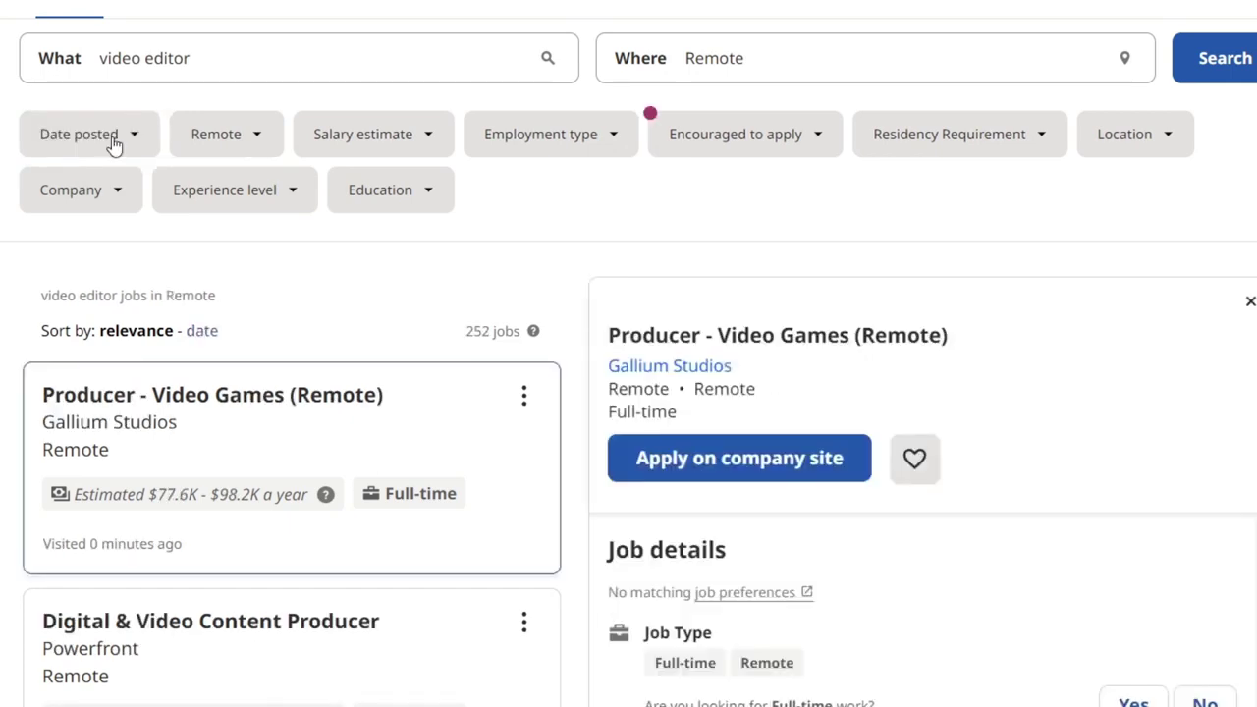
- Limit results to the last 7 days and apply to the Producer - Video Games job on the company site
left_click(114, 143)
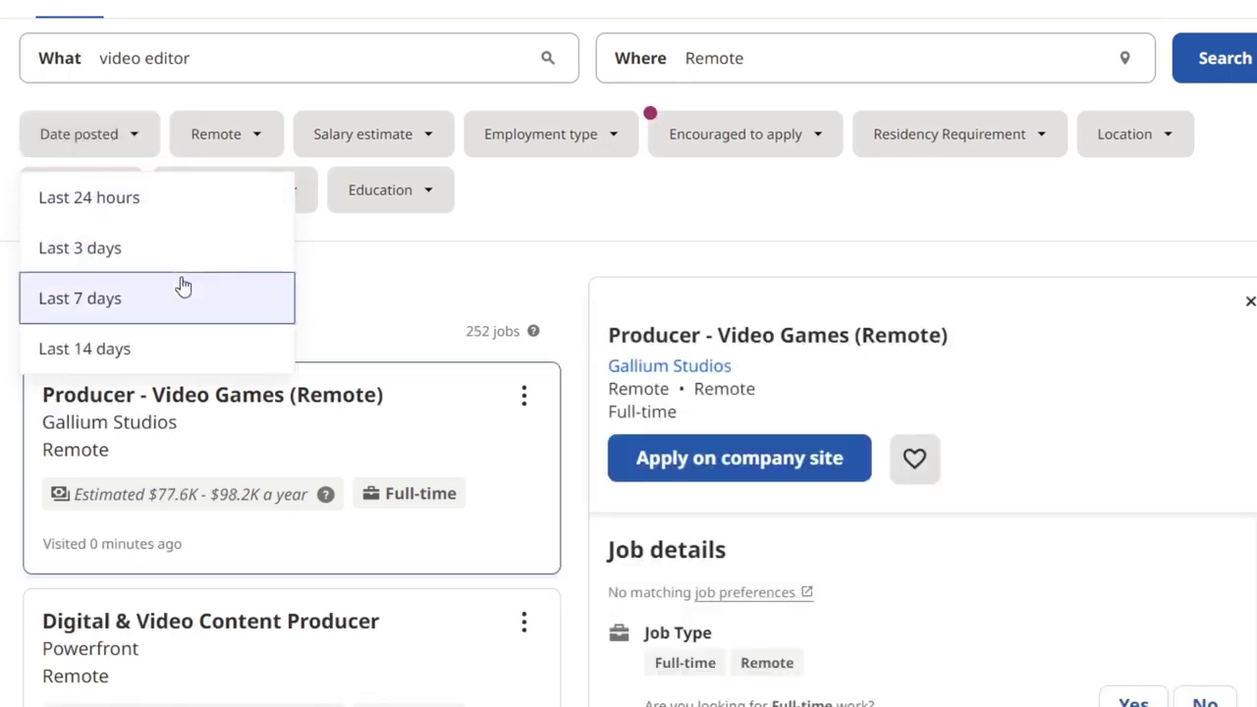
left_click(183, 285)
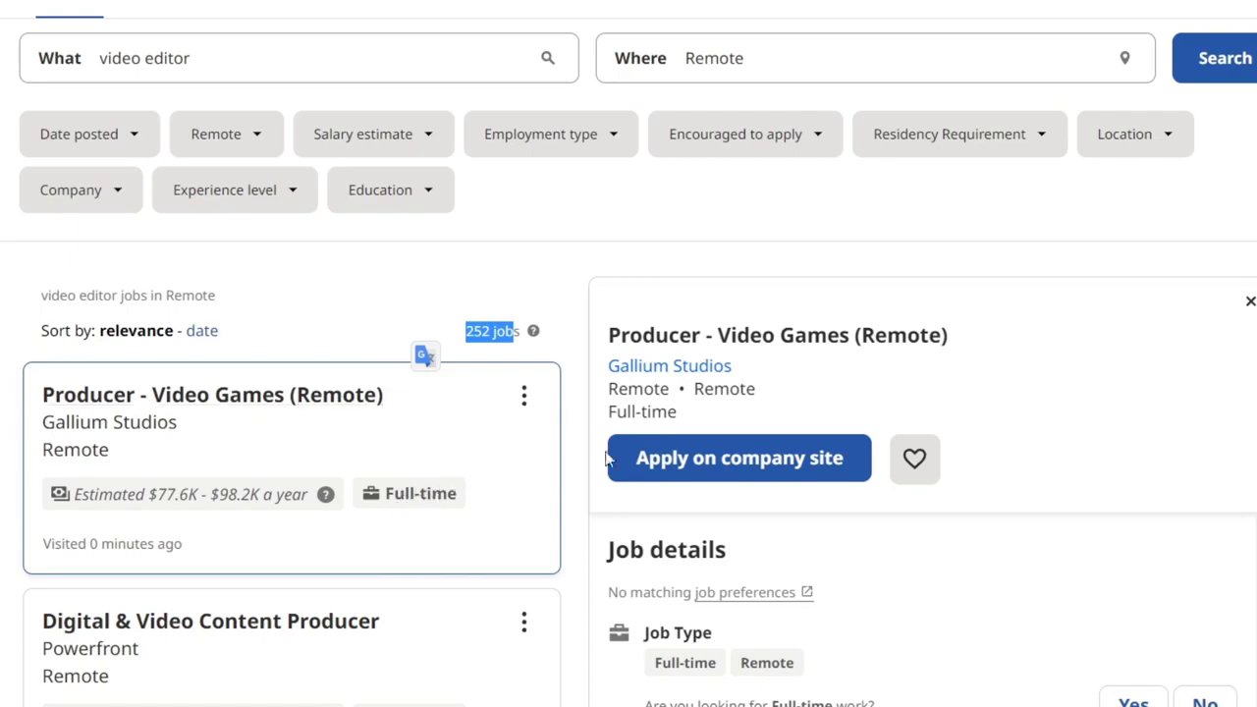
left_click(817, 478)
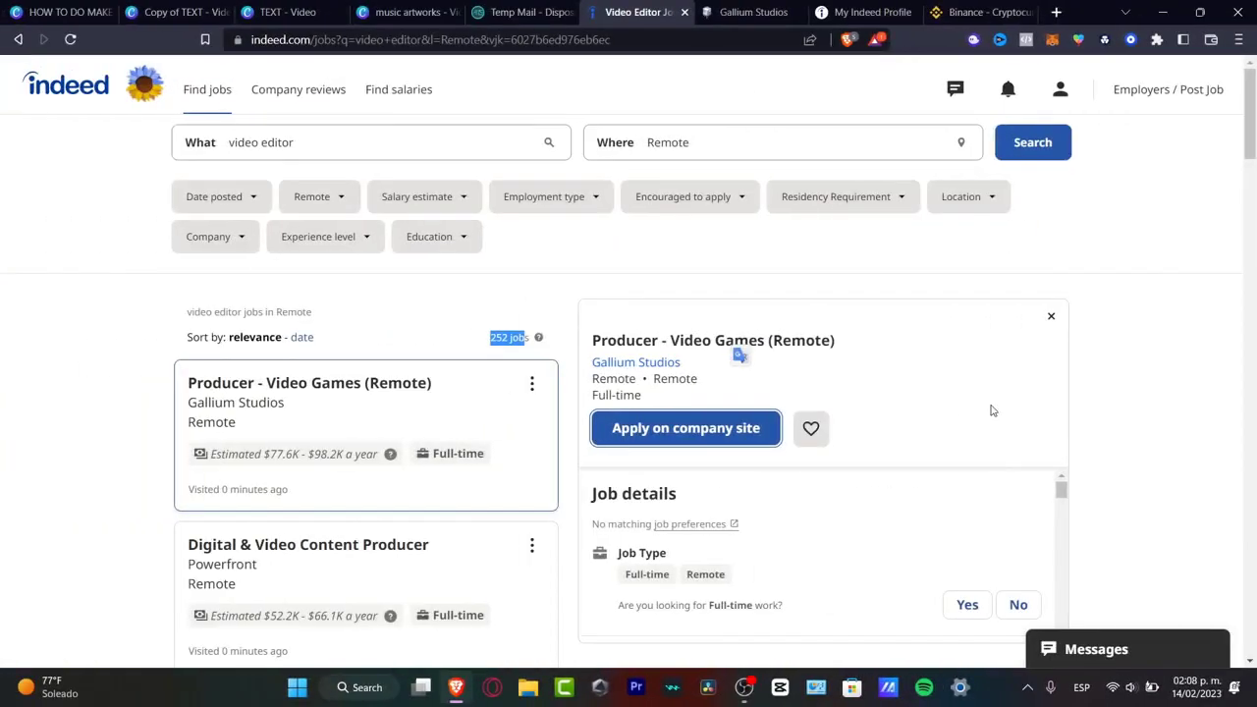
left_click(1210, 94)
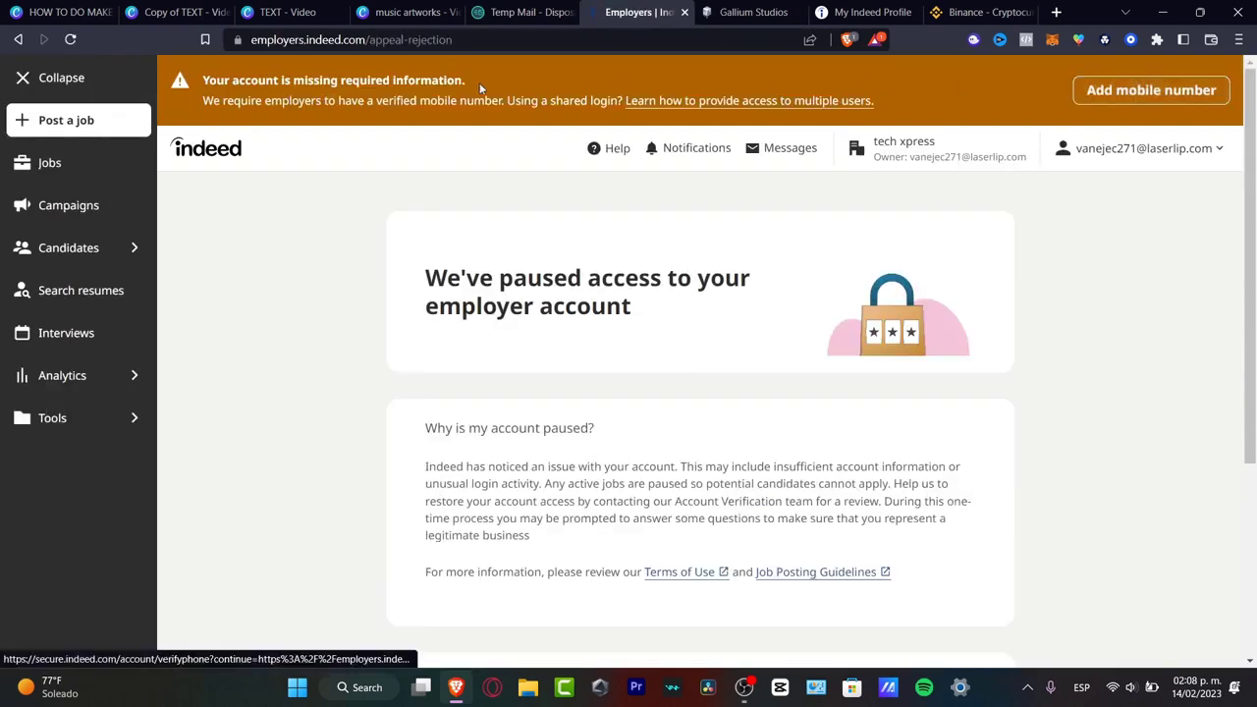
- Start posting a job, toggle the employer sidebar collapsed, and open the account email menu
left_click(118, 120)
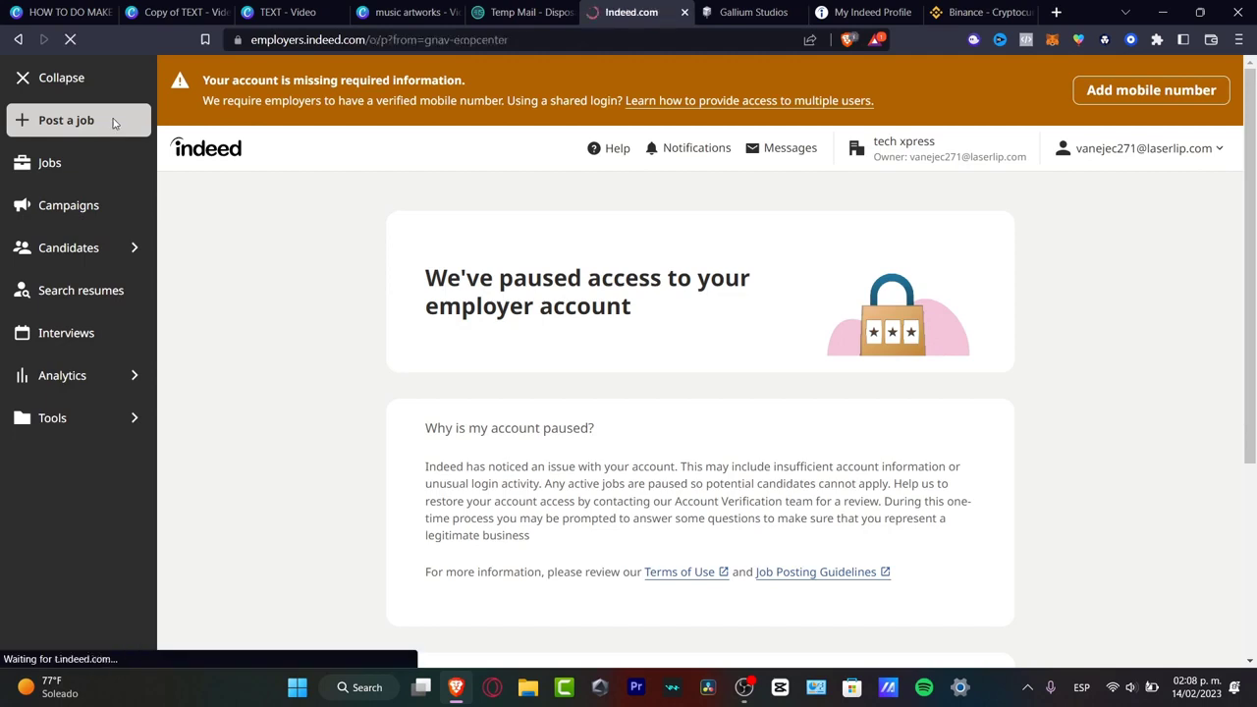
scroll(744, 346, "down", 3)
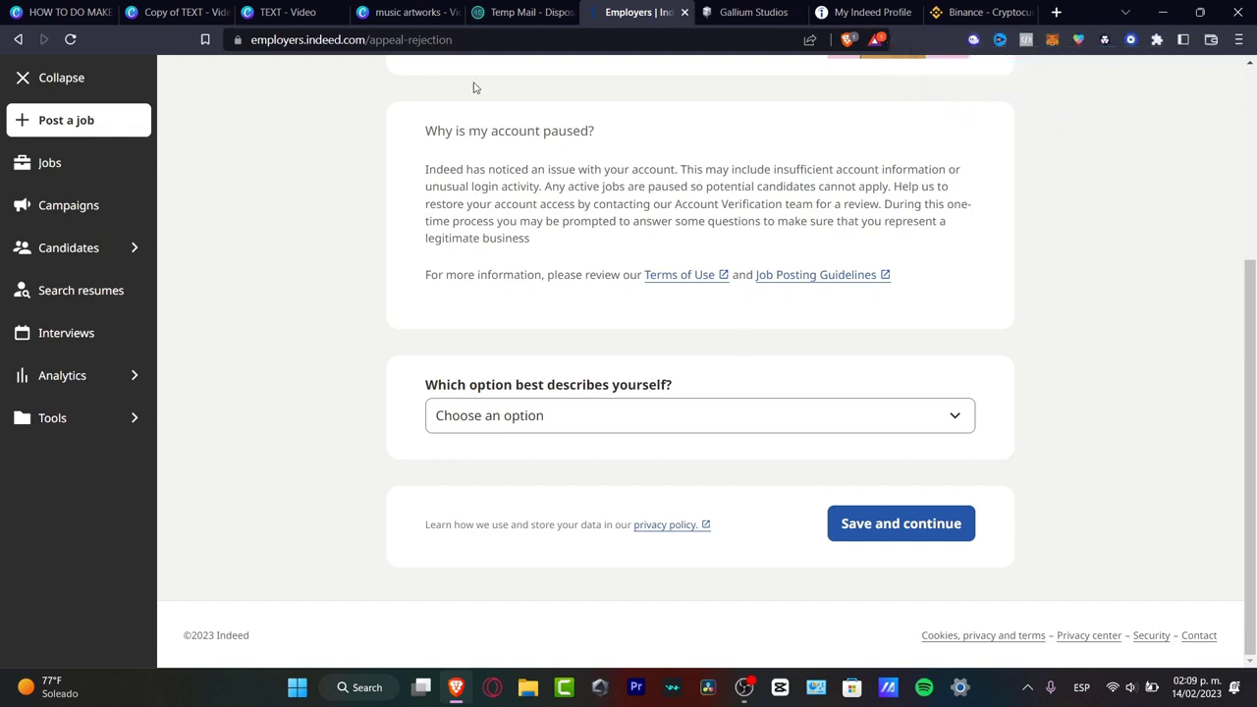
left_click(57, 89)
left_click(36, 89)
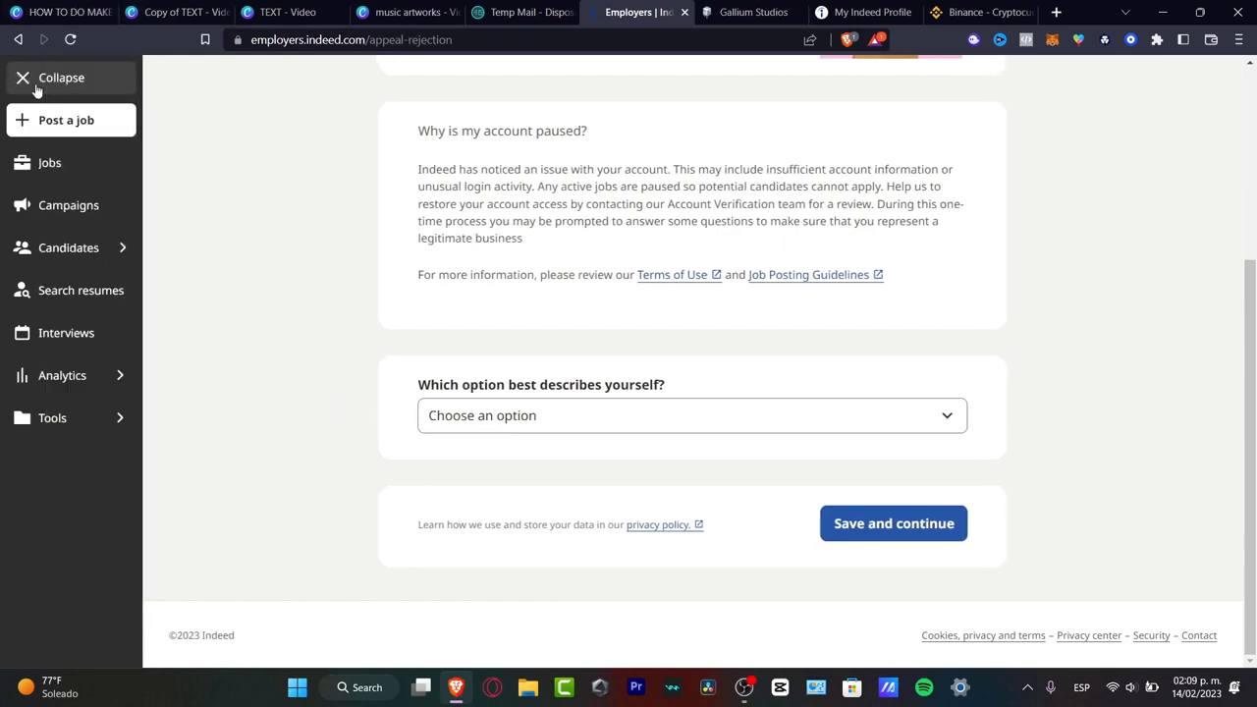
left_click(35, 90)
scroll(1178, 340, "up", 3)
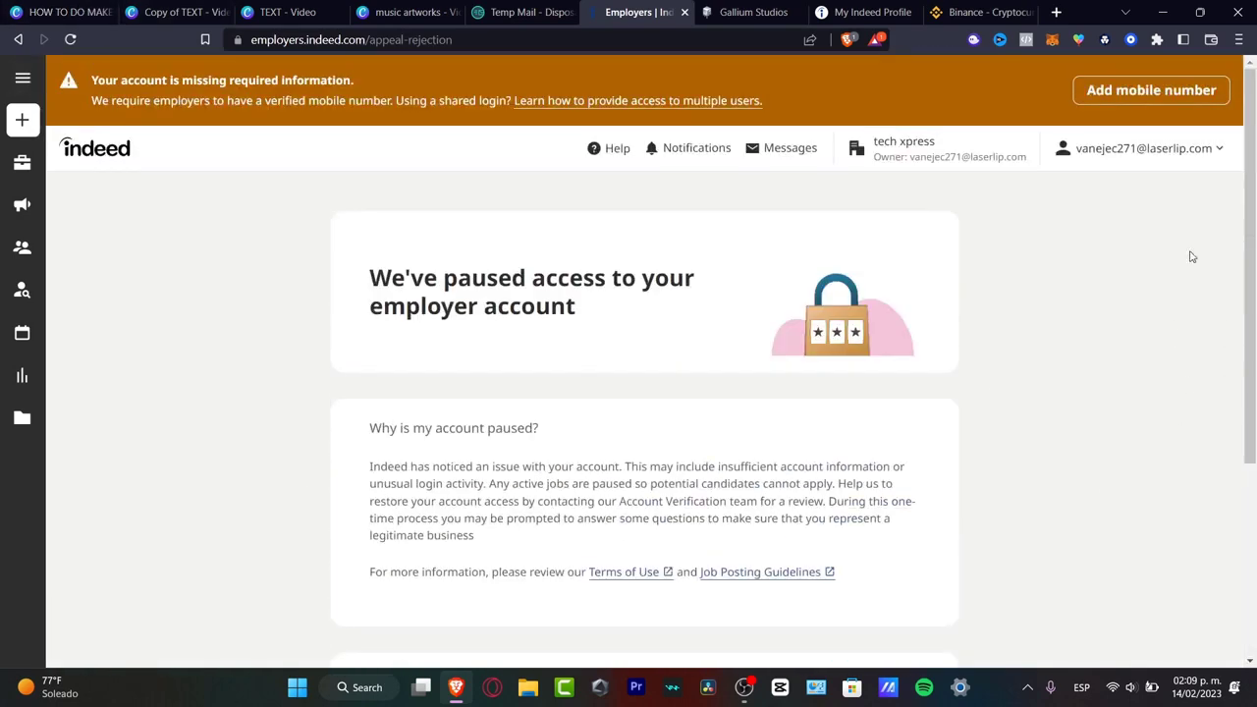
left_click(1168, 152)
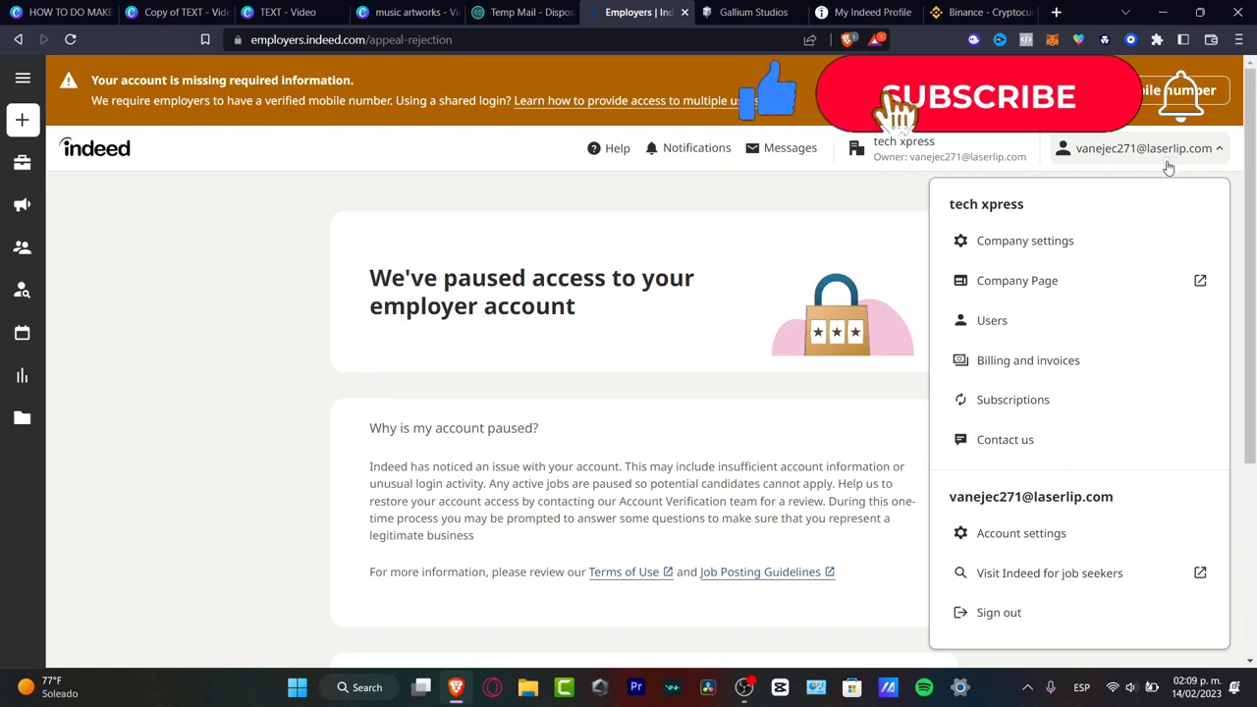